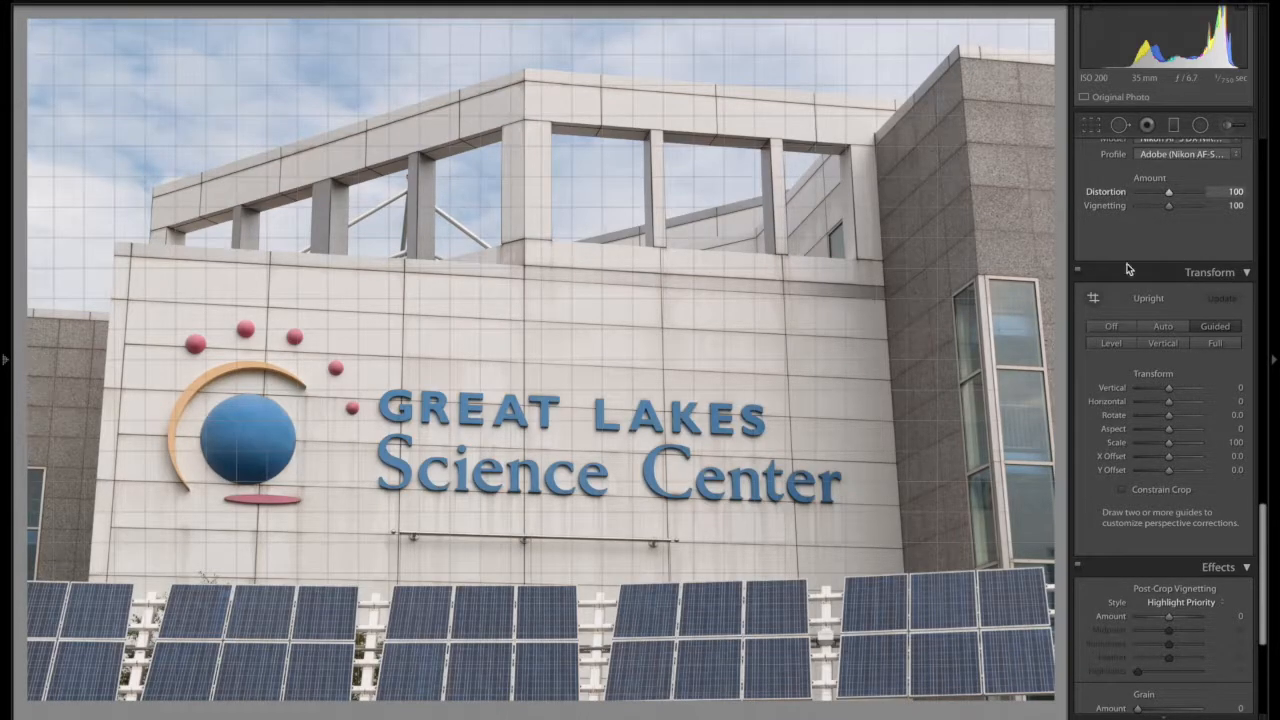
scroll(1125, 262, up, 5)
scroll(1120, 256, up, 8)
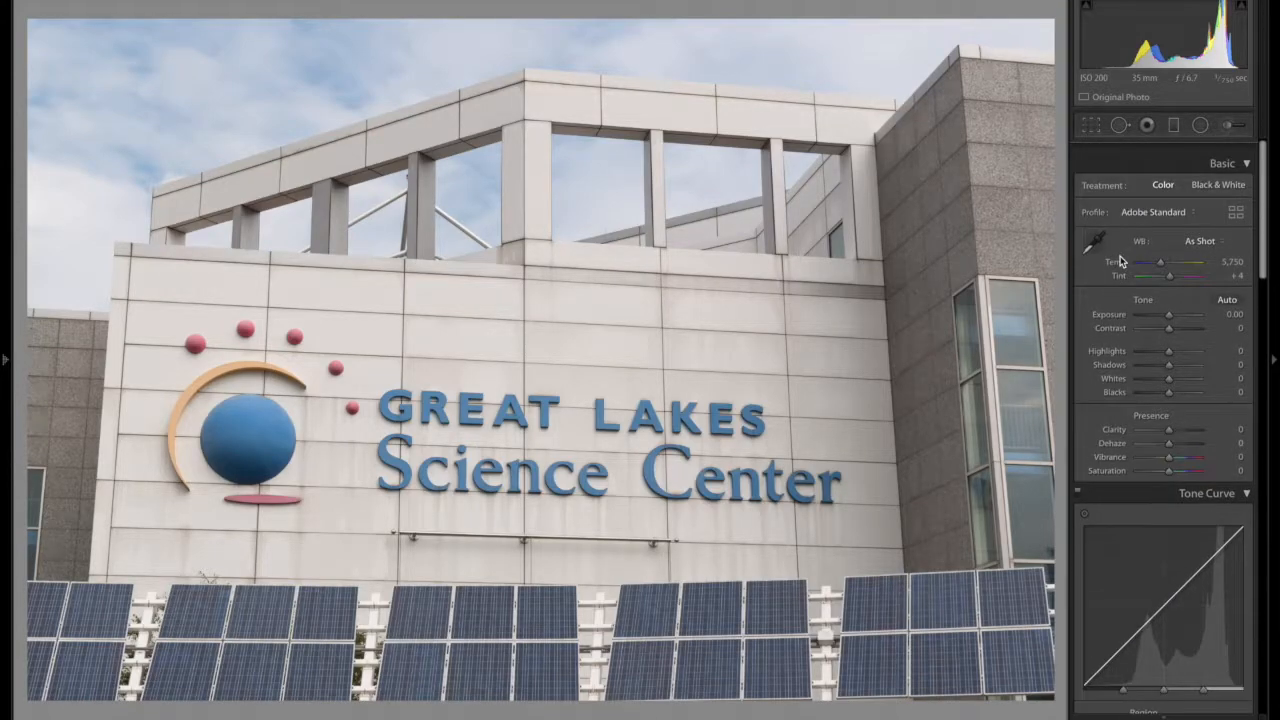
scroll(1099, 379, down, 8)
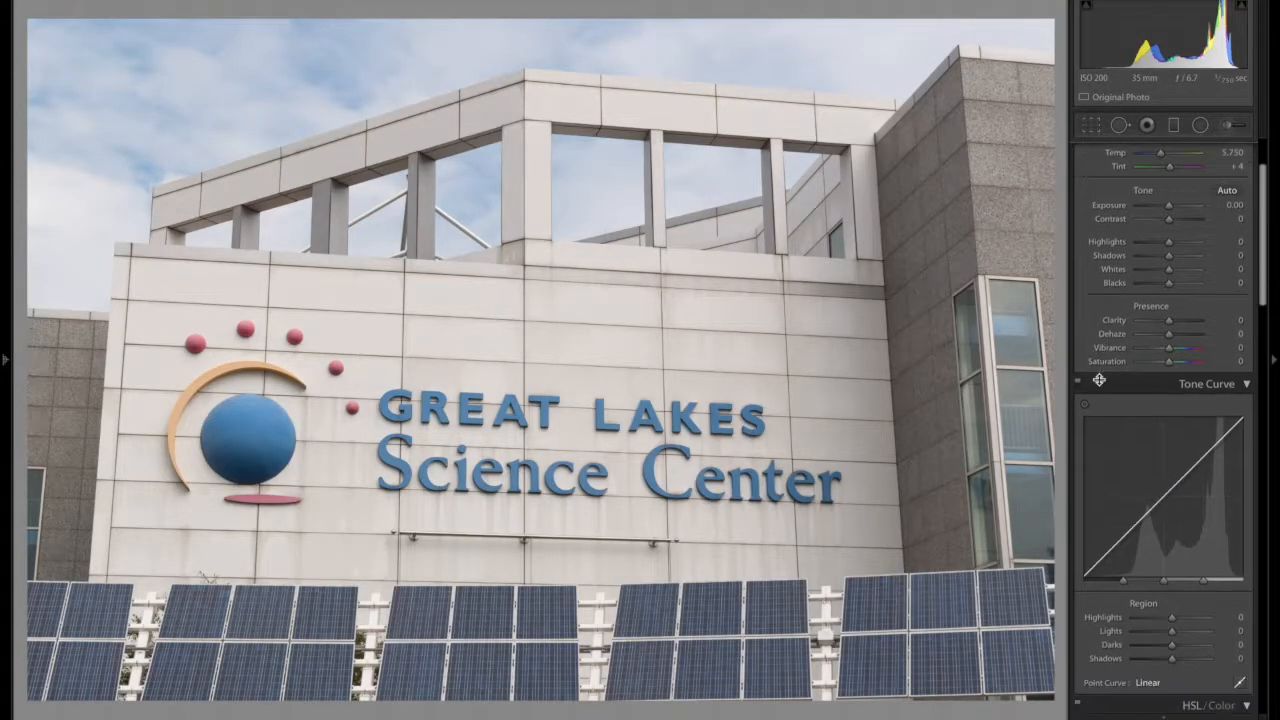
scroll(1099, 379, down, 10)
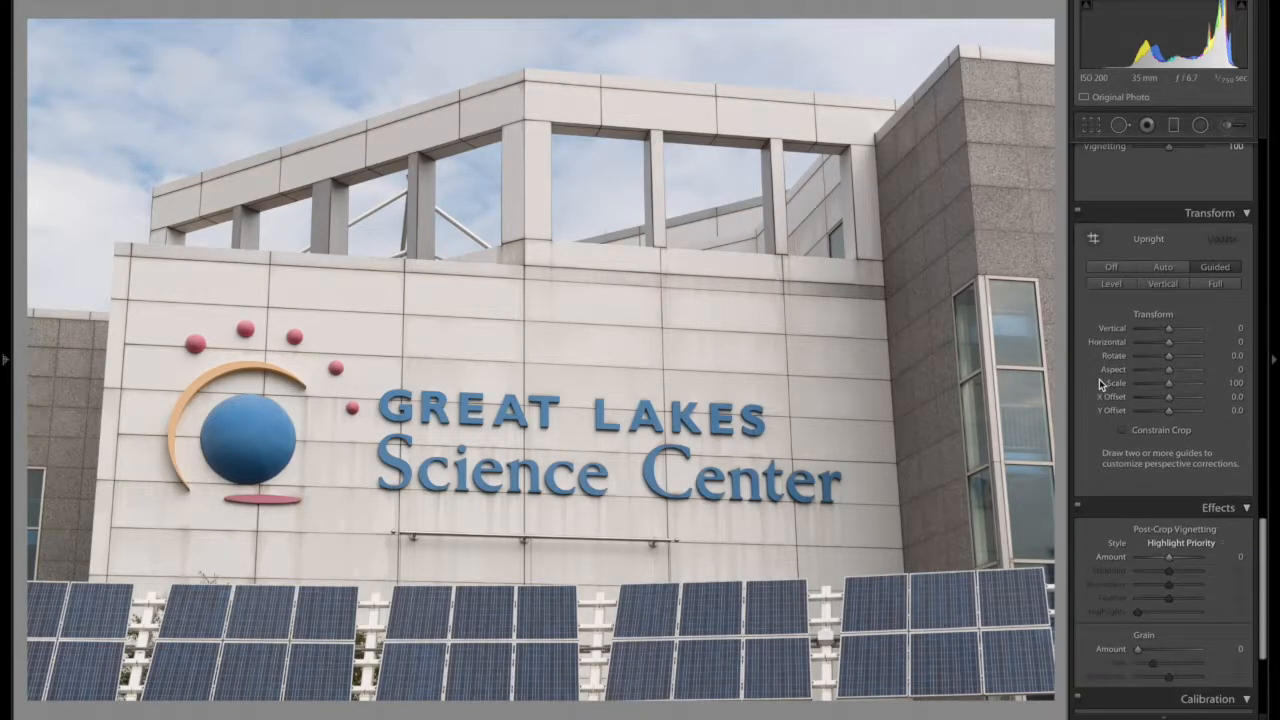
Compare the photo without and with lens corrections by switching Remove Chromatic Aberration and Enable Profile Corrections off and back on.
scroll(1099, 379, up, 1)
scroll(1099, 379, up, 6)
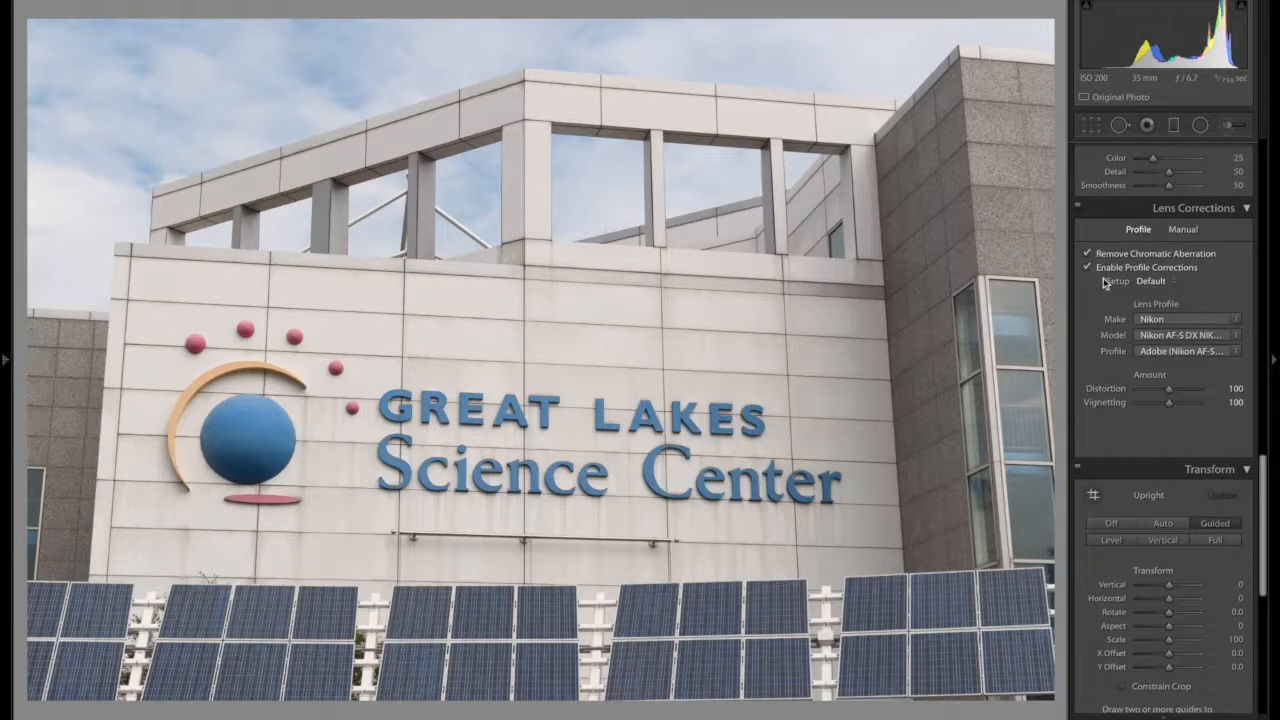
click(1087, 254)
click(1086, 268)
click(1088, 268)
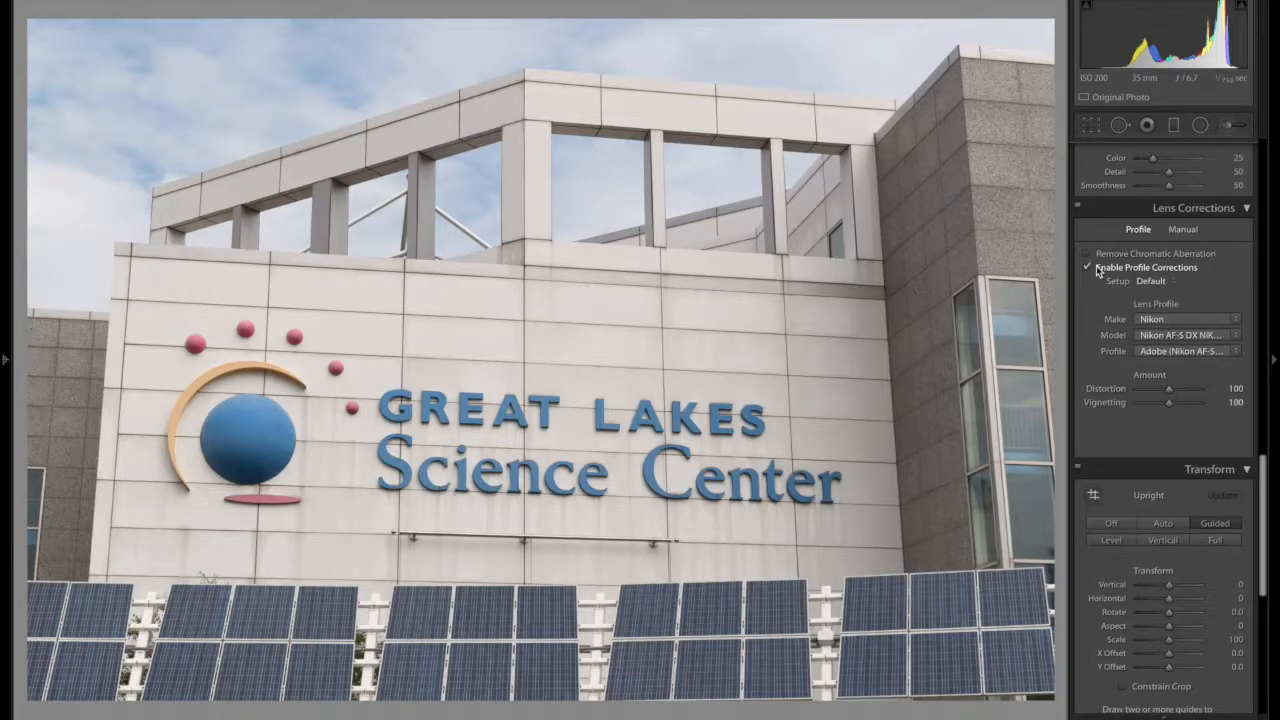
click(1088, 254)
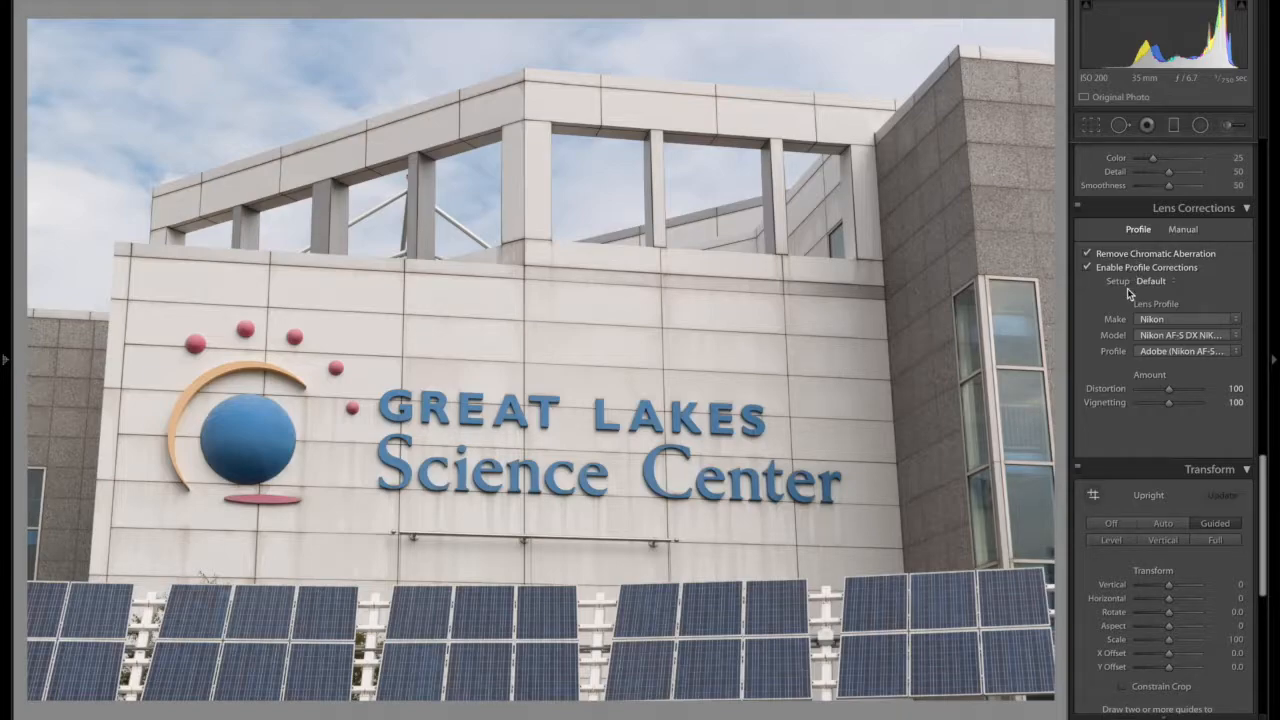
With Upright off, try a Vertical transform of -60 and a Horizontal transform of +27, resetting each to 0.
scroll(1128, 292, down, 2)
scroll(1127, 290, down, 1)
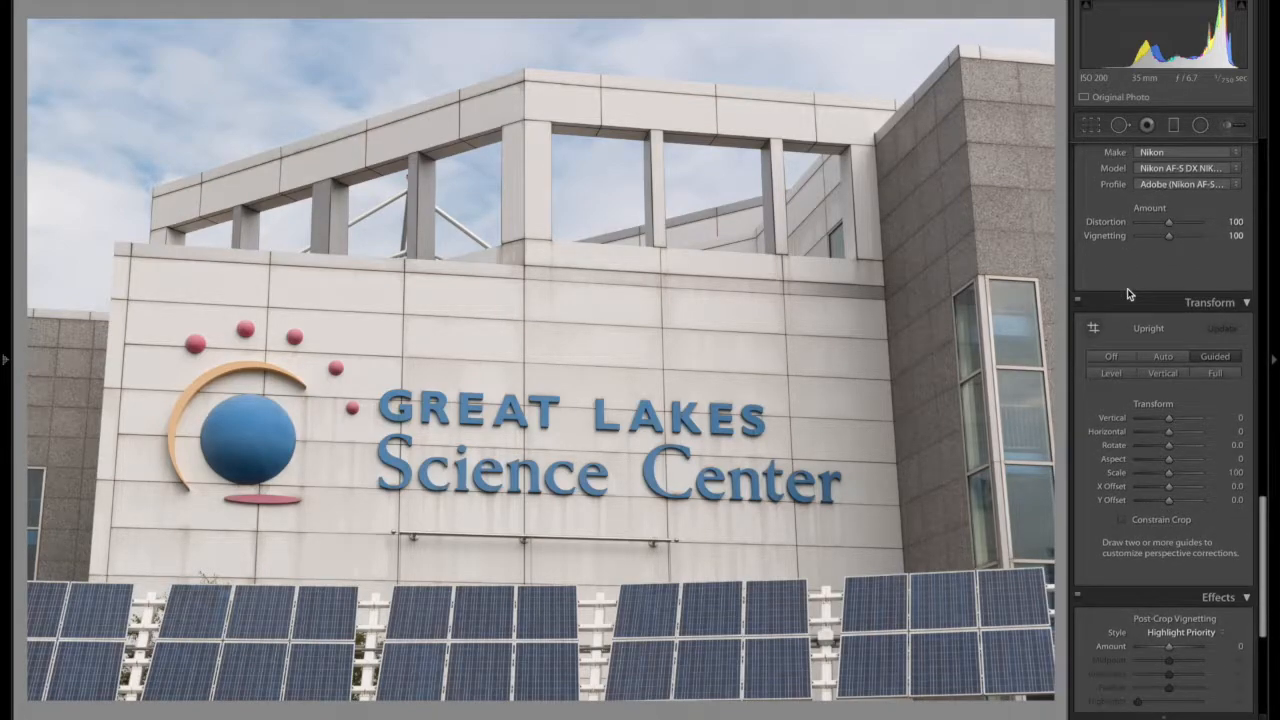
scroll(1127, 290, down, 1)
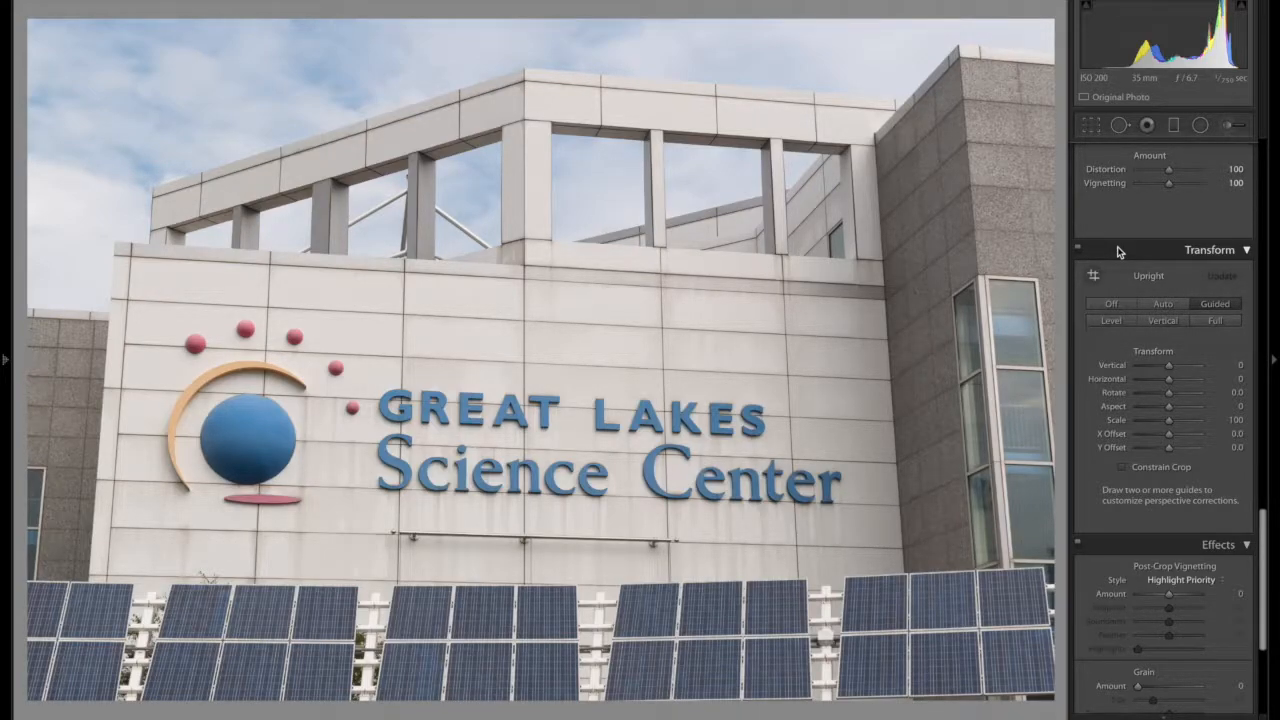
scroll(1117, 246, down, 1)
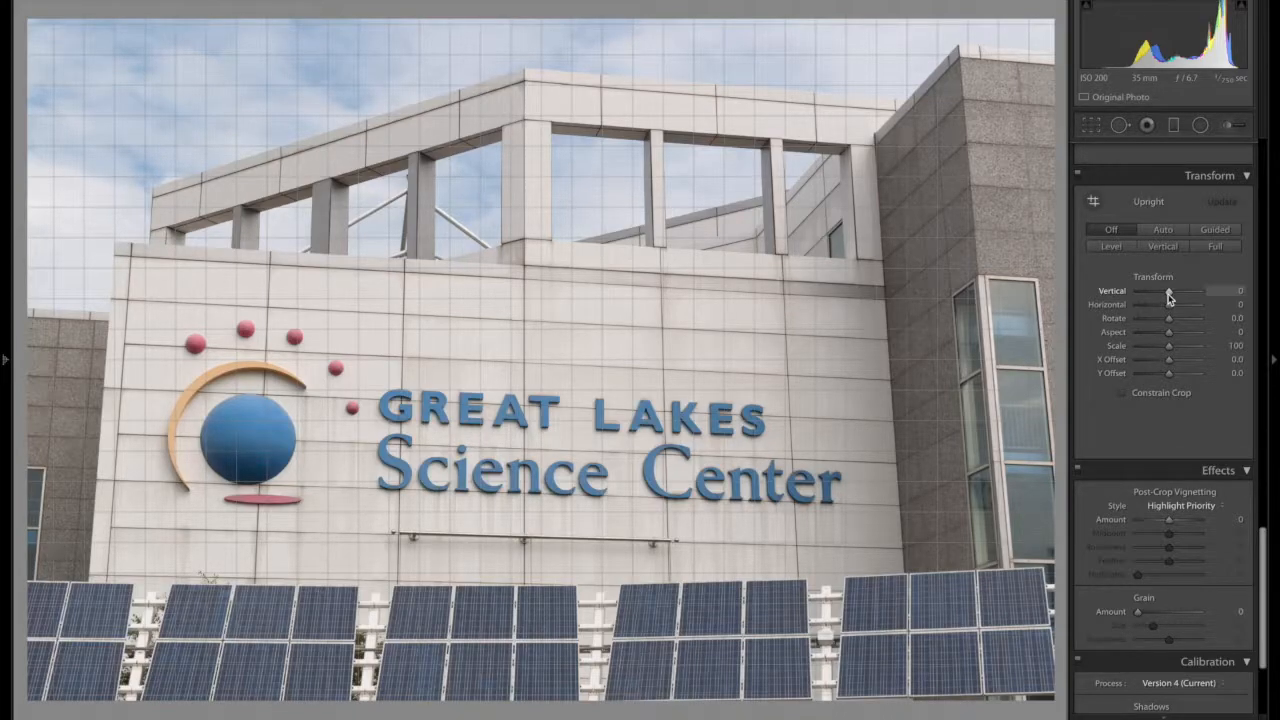
mouse_move(1168, 296)
mouse_down()
mouse_move(1149, 294)
mouse_move(1186, 295)
mouse_move(1149, 295)
mouse_up()
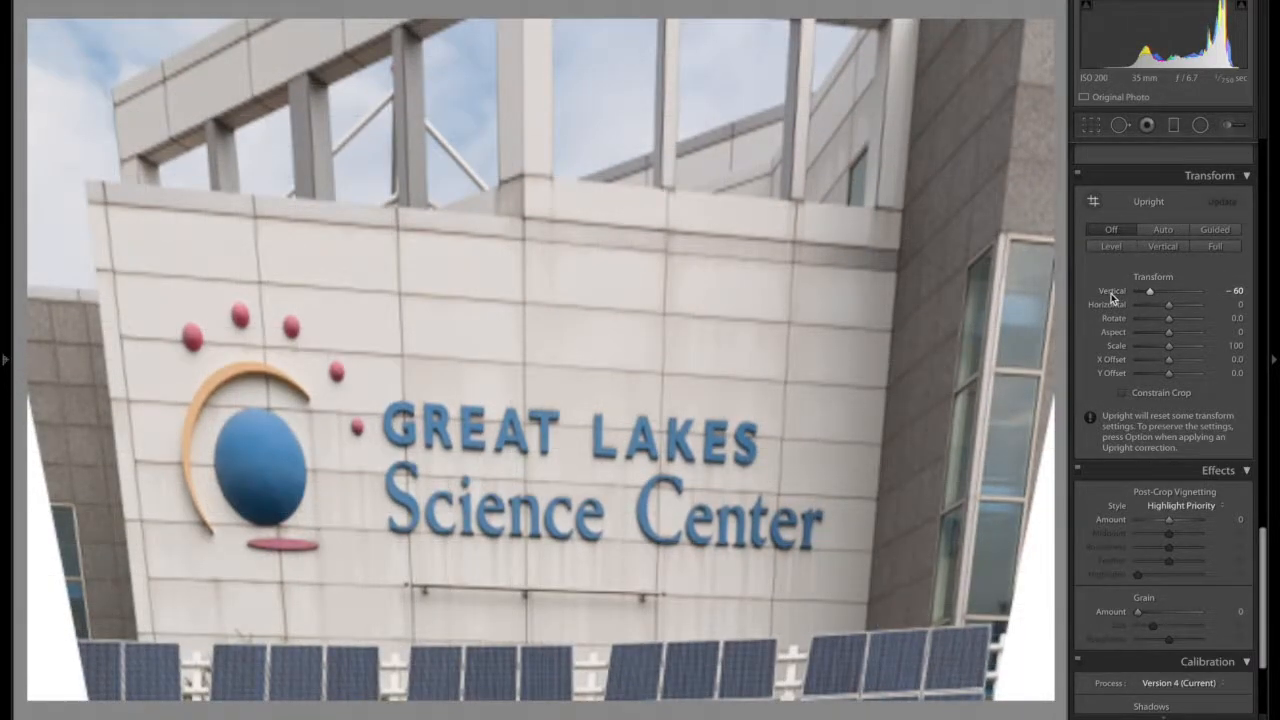
double_click(1112, 292)
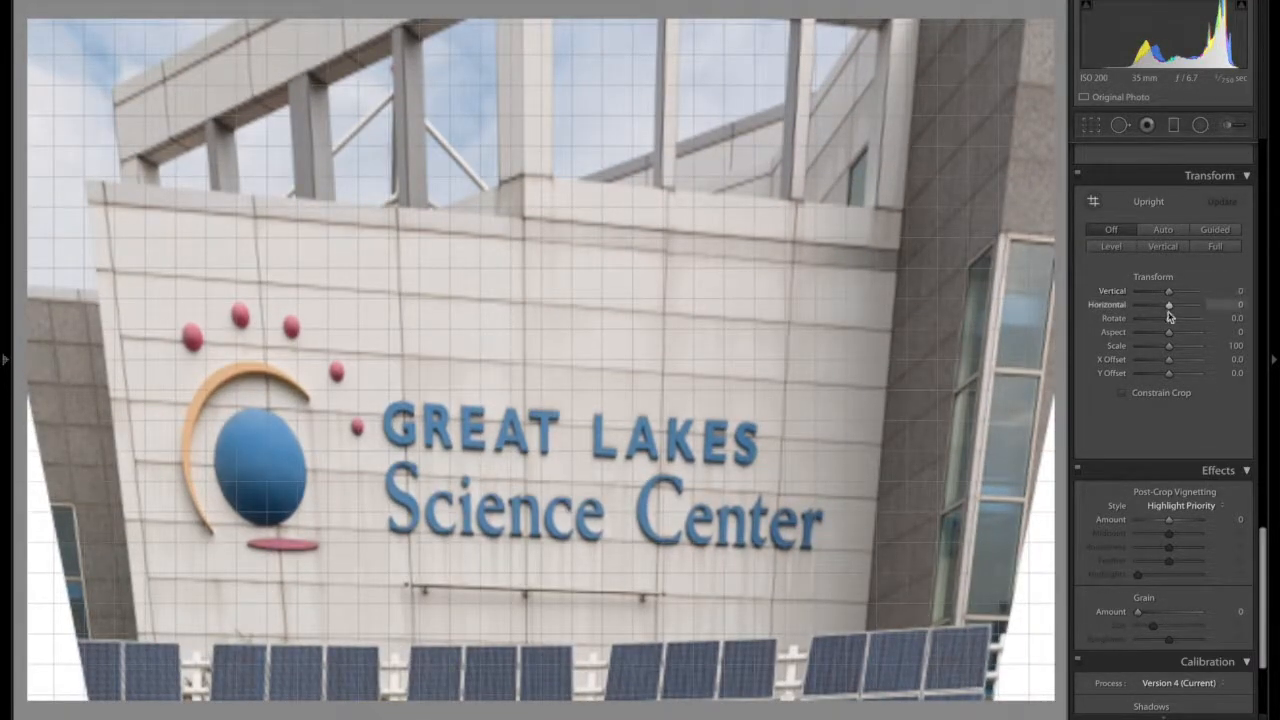
mouse_move(1168, 312)
mouse_down()
mouse_move(1148, 312)
mouse_move(1177, 307)
mouse_up()
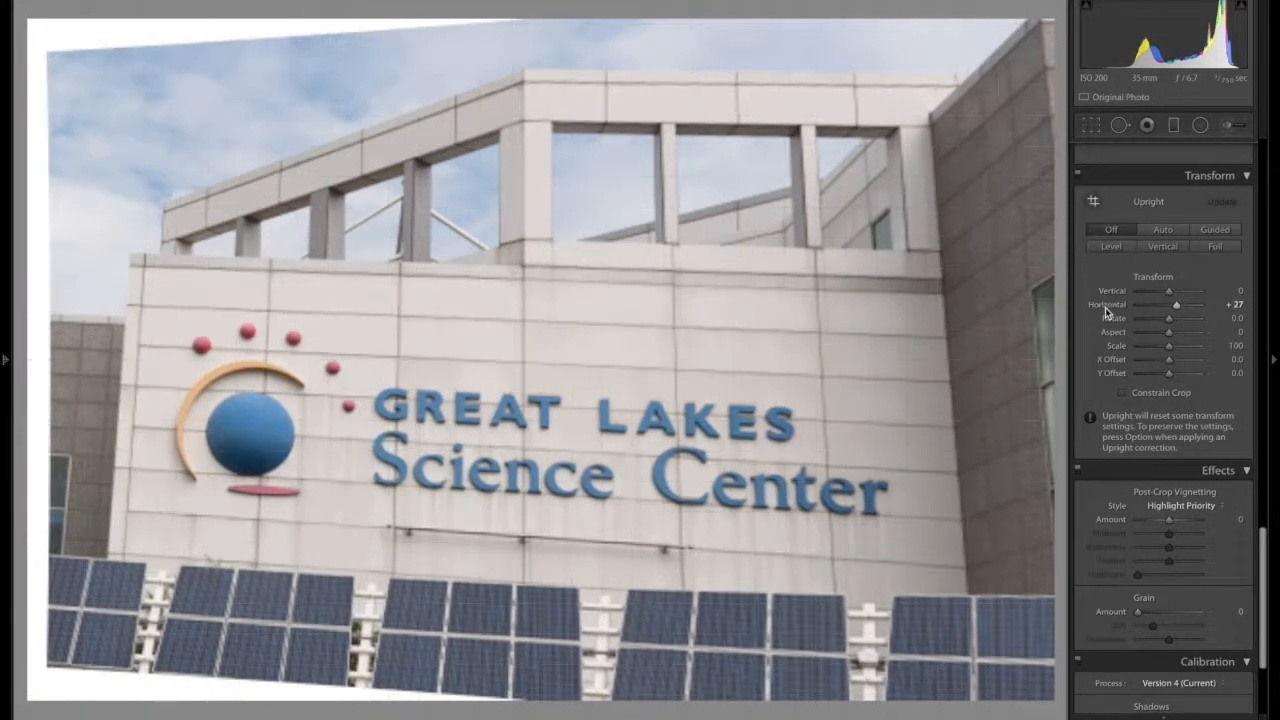
double_click(1105, 307)
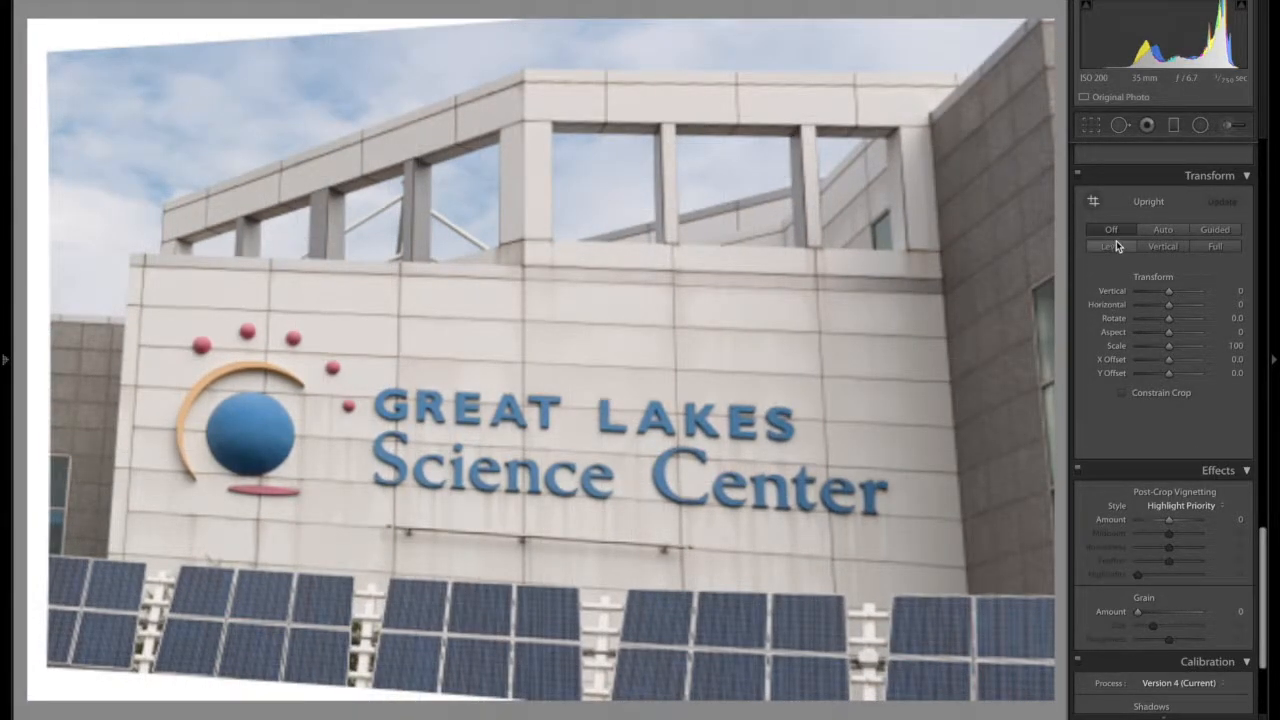
Compare the photo with the Transform adjustments off and on, and apply the Auto Upright correction.
click(1079, 176)
click(1079, 176)
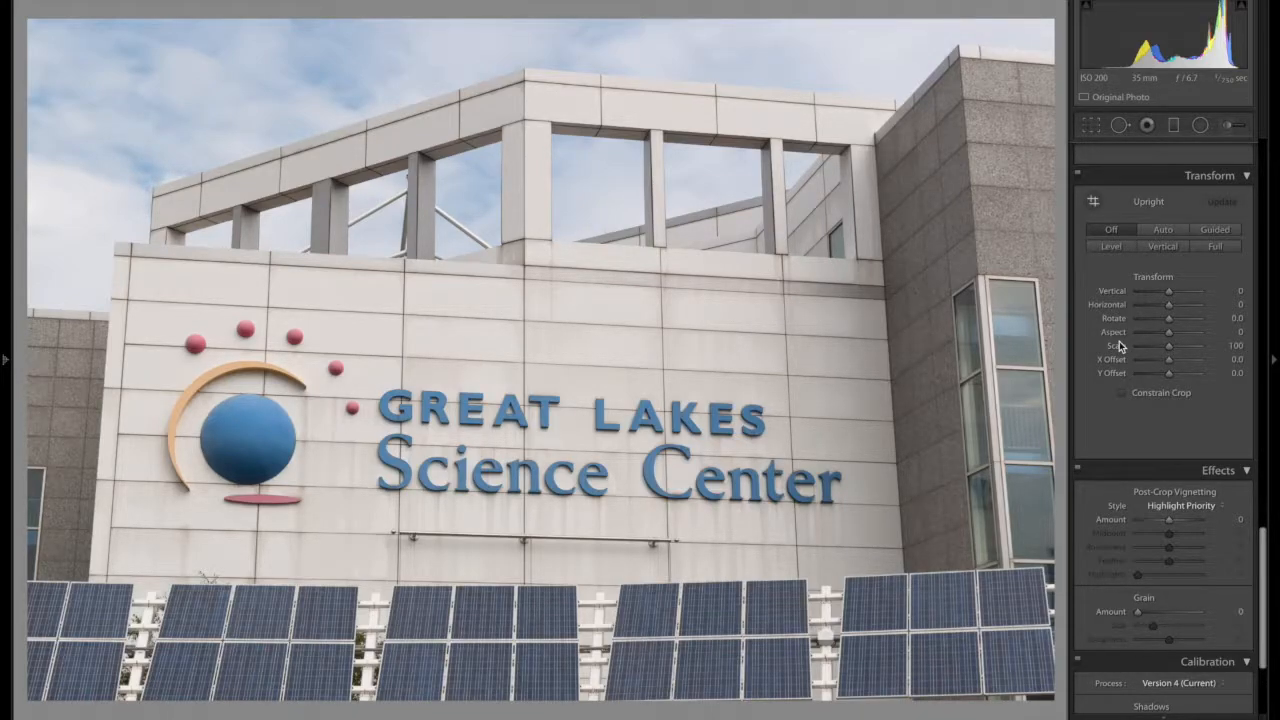
click(1160, 231)
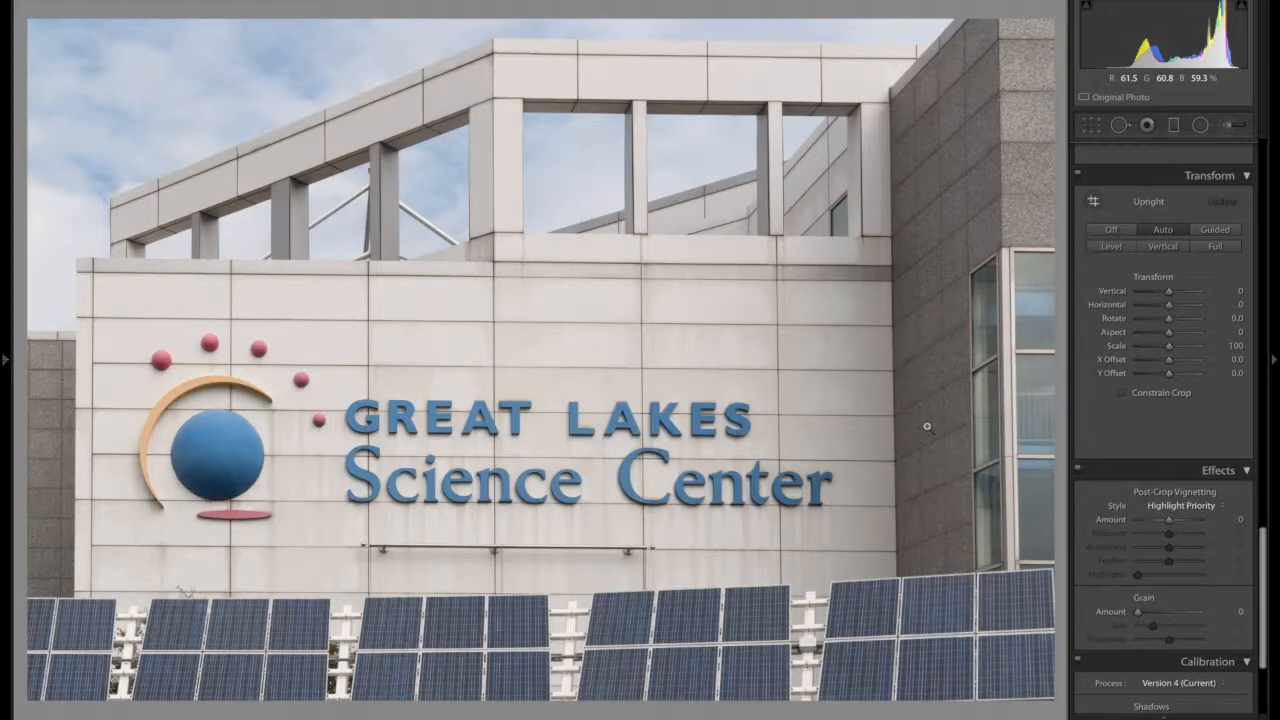
Switch Upright to Guided and draw a vertical guide along the grey building at the photo's left edge, from the solar panels to its roofline.
click(1215, 231)
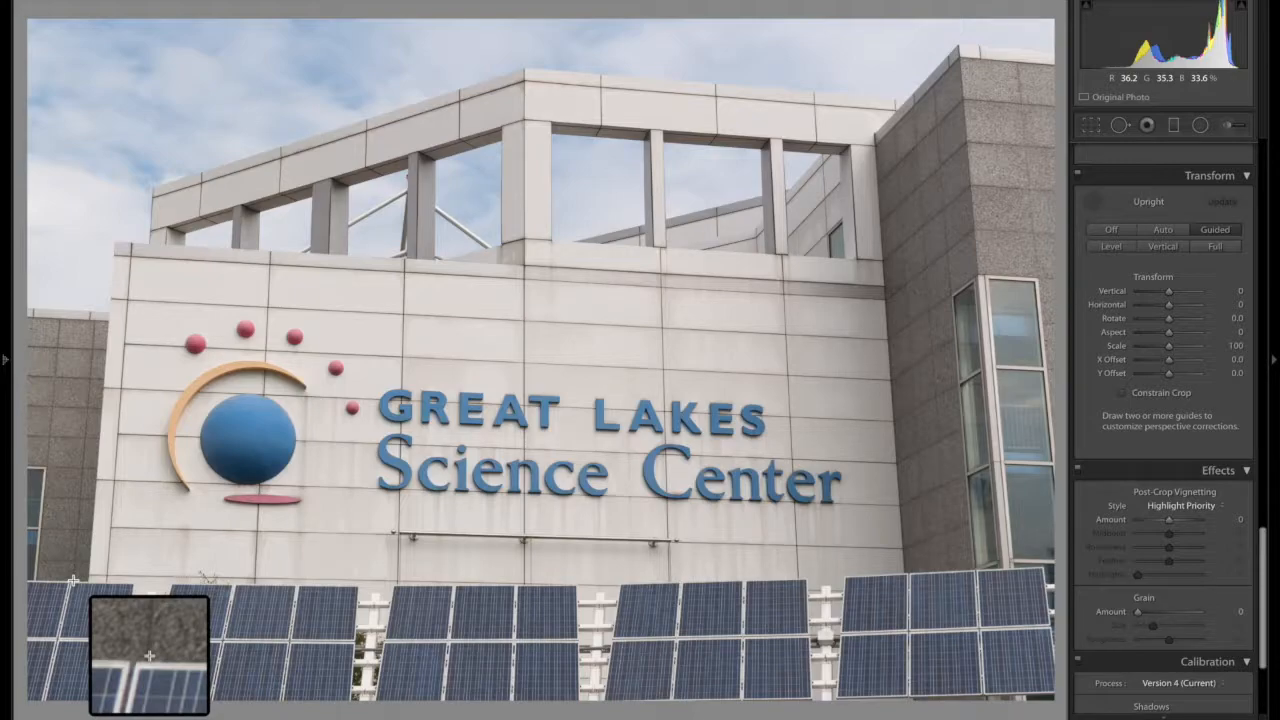
drag(73, 580, 95, 320)
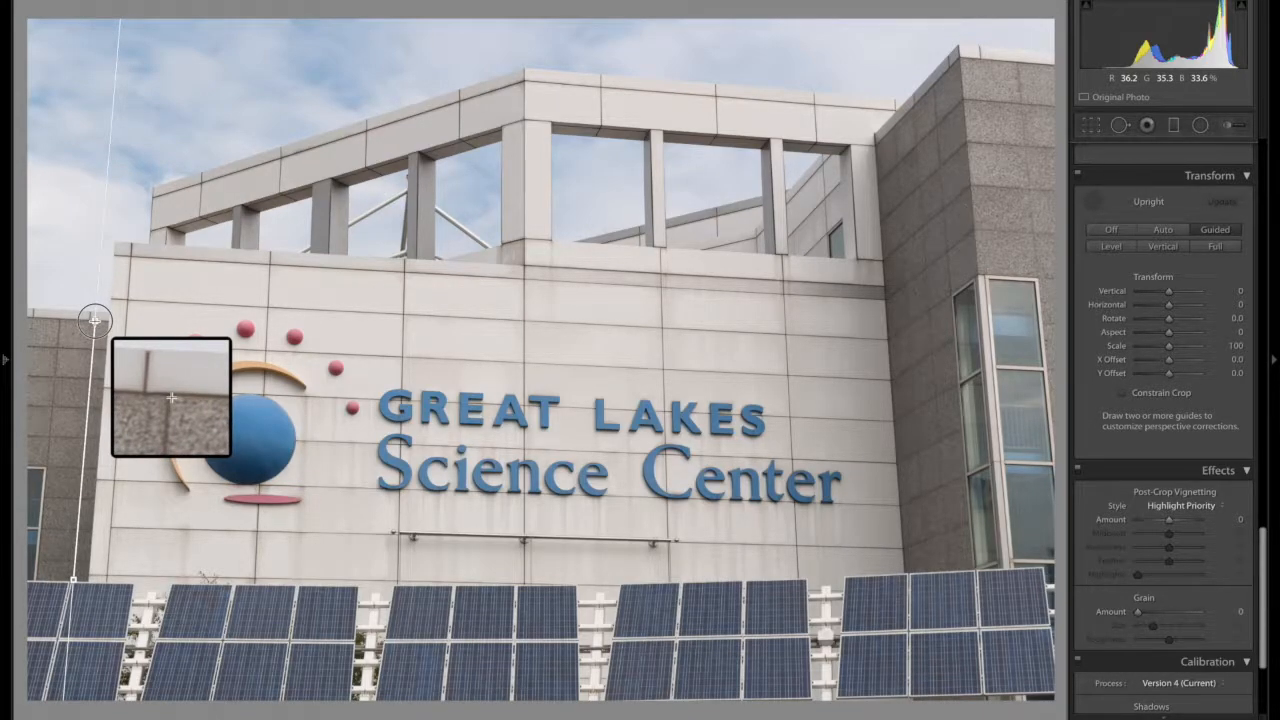
drag(95, 320, 94, 320)
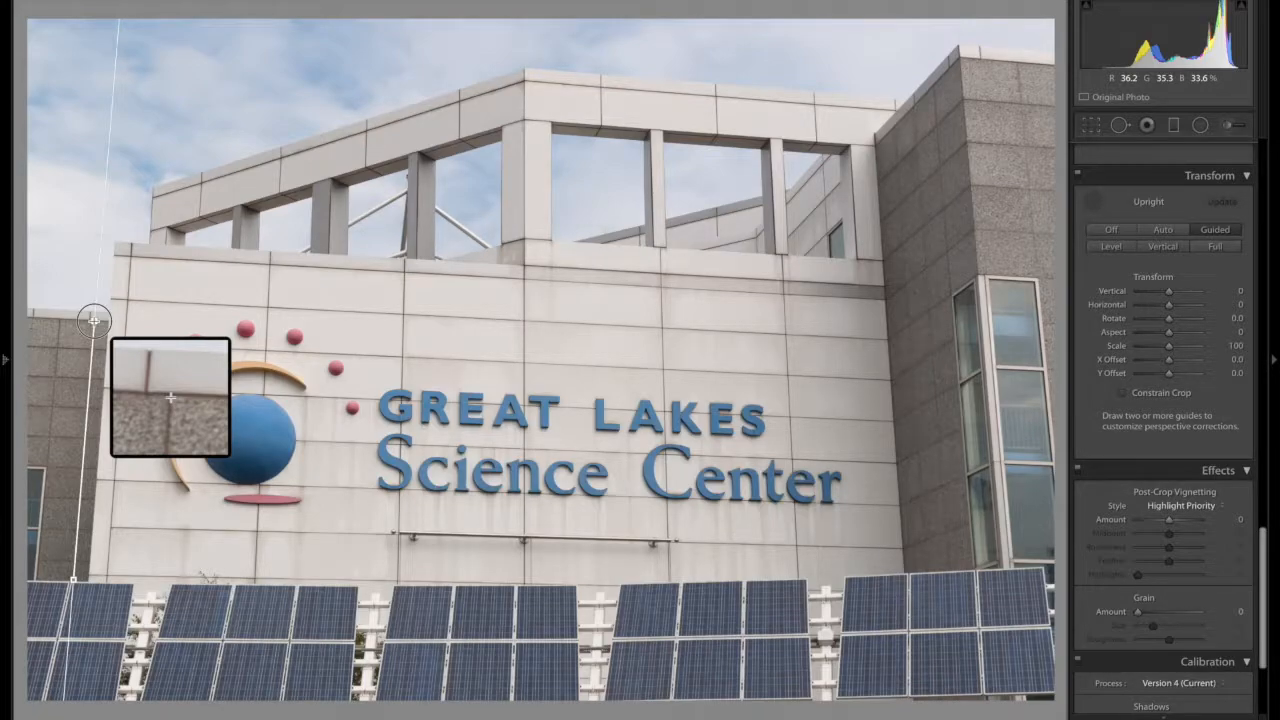
drag(94, 320, 93, 318)
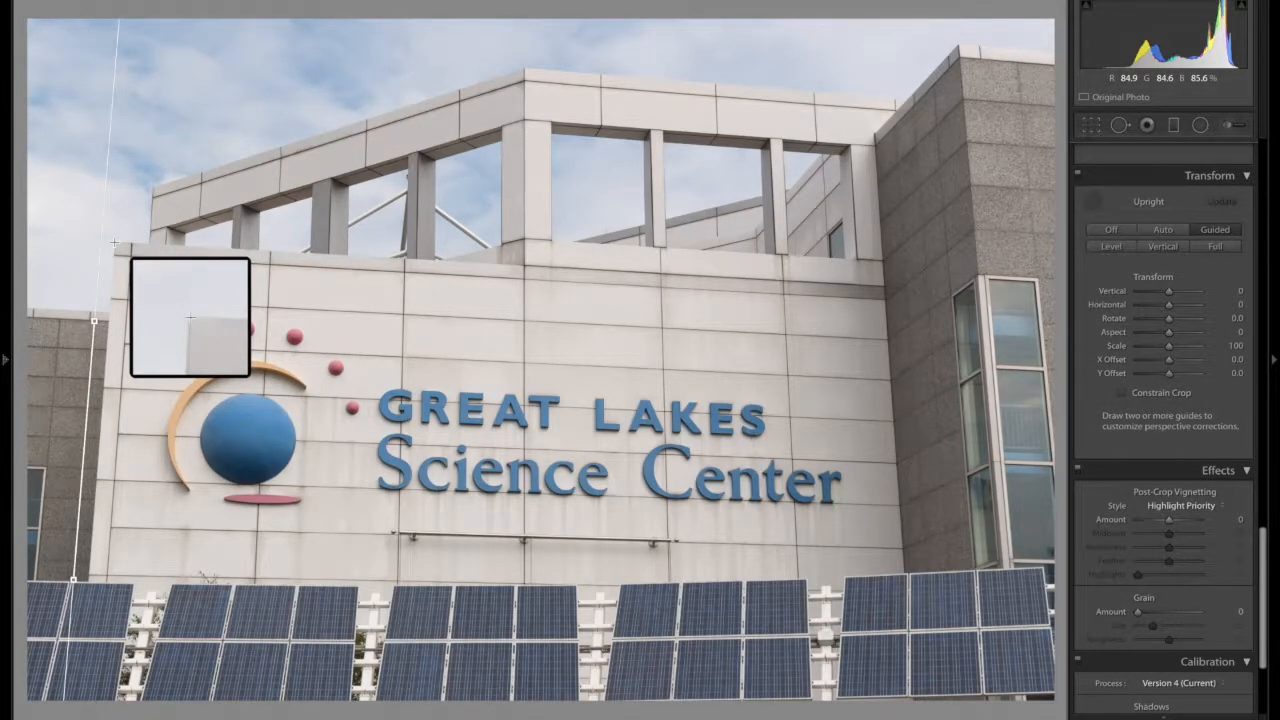
Draw a horizontal guide along the top of the white wall and a vertical guide down the corner of the grey tower on the right.
mouse_move(114, 243)
mouse_down()
mouse_move(272, 258)
mouse_move(427, 252)
mouse_up()
drag(615, 260, 878, 285)
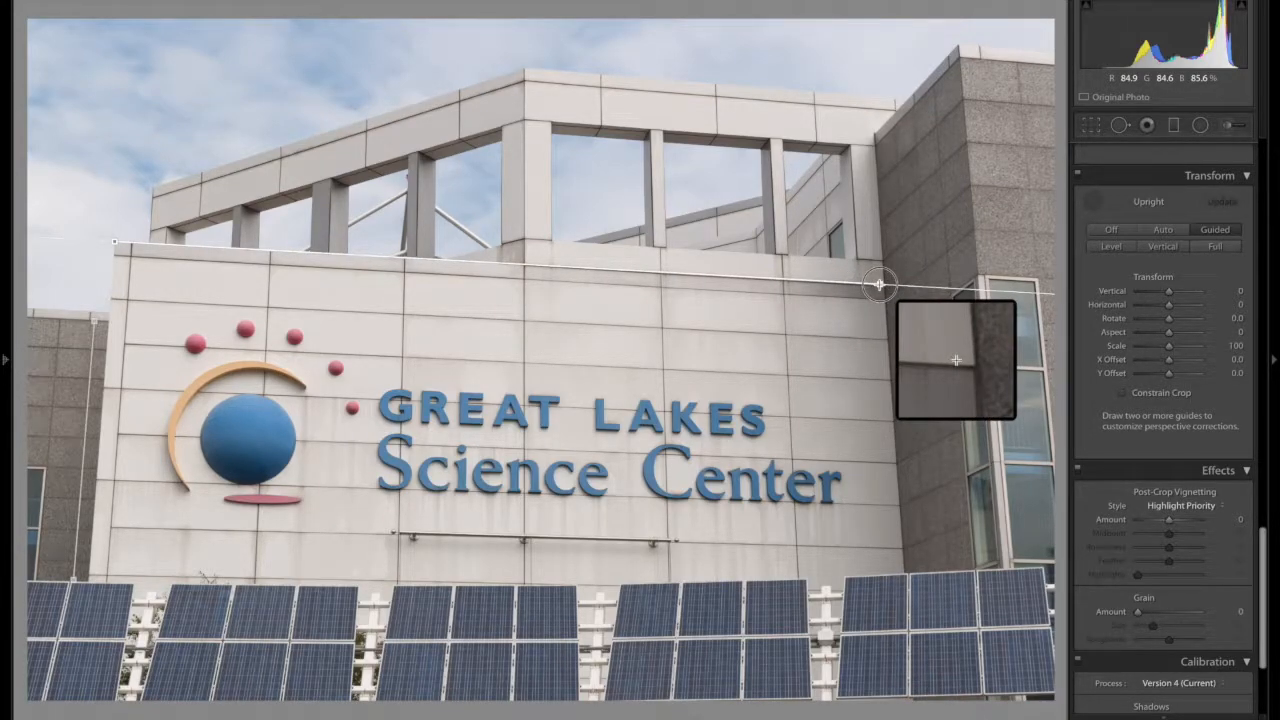
drag(878, 285, 883, 287)
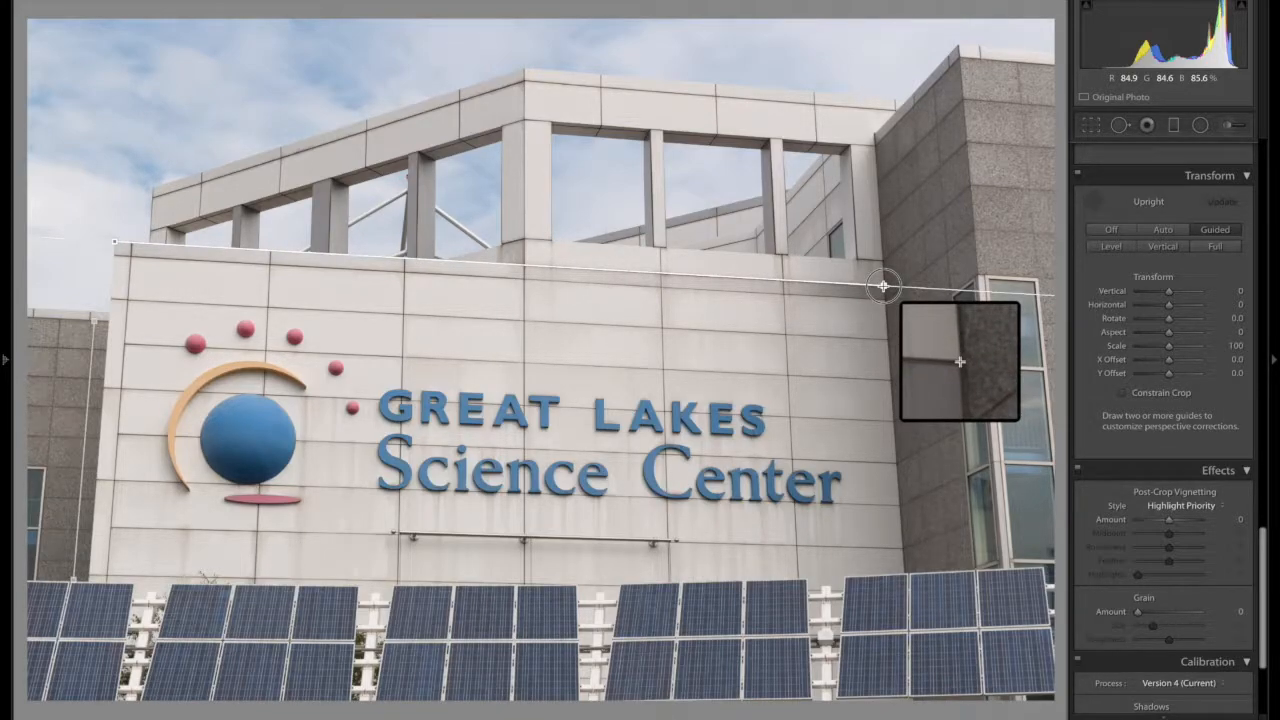
drag(883, 287, 883, 287)
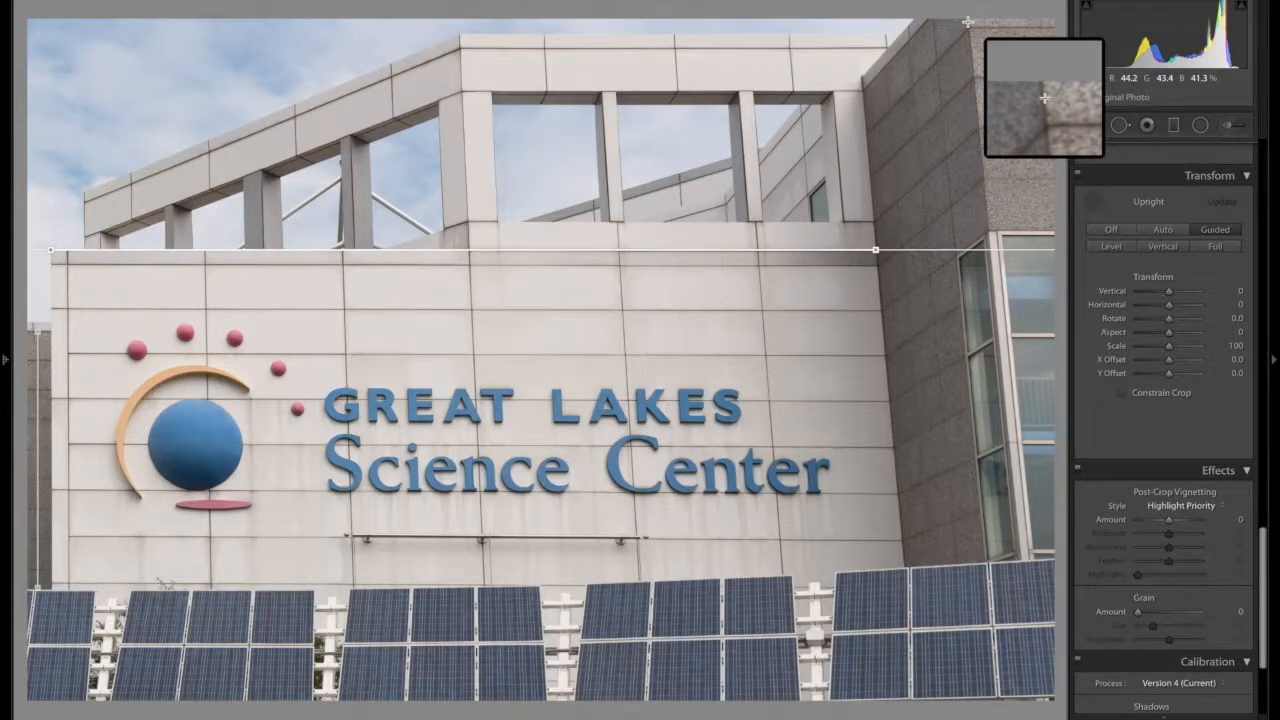
drag(968, 21, 988, 230)
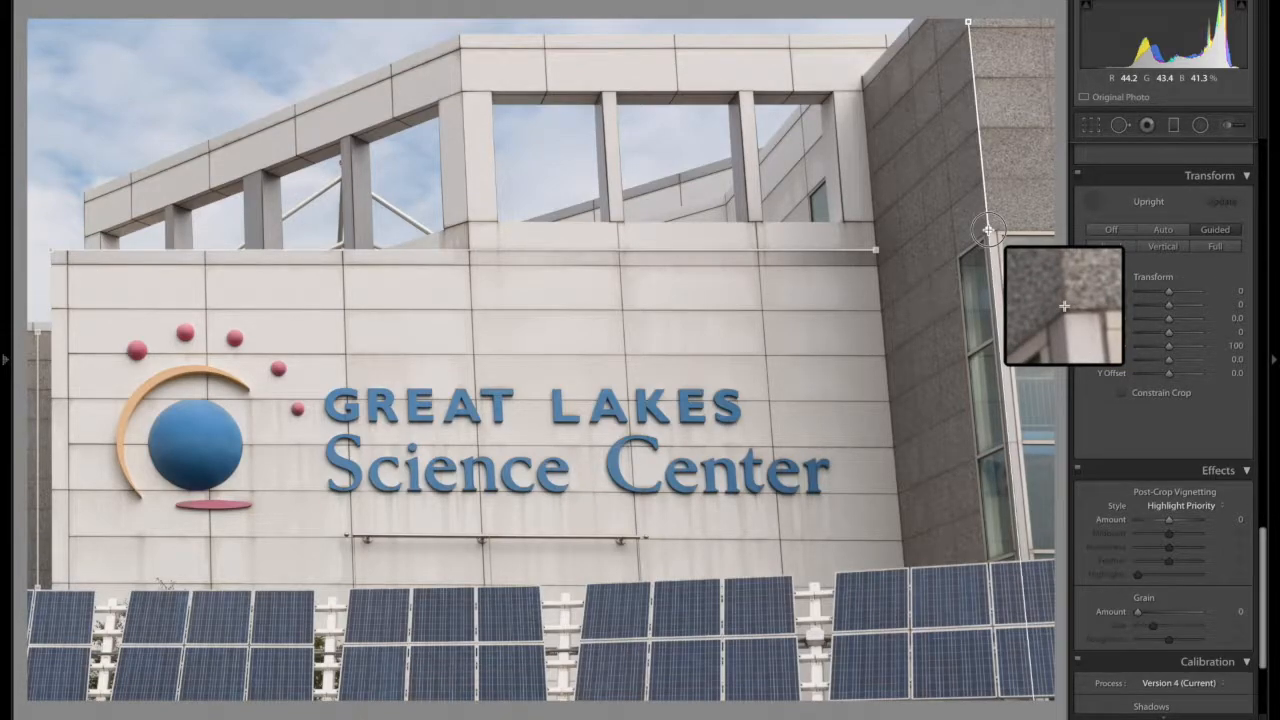
drag(988, 230, 988, 230)
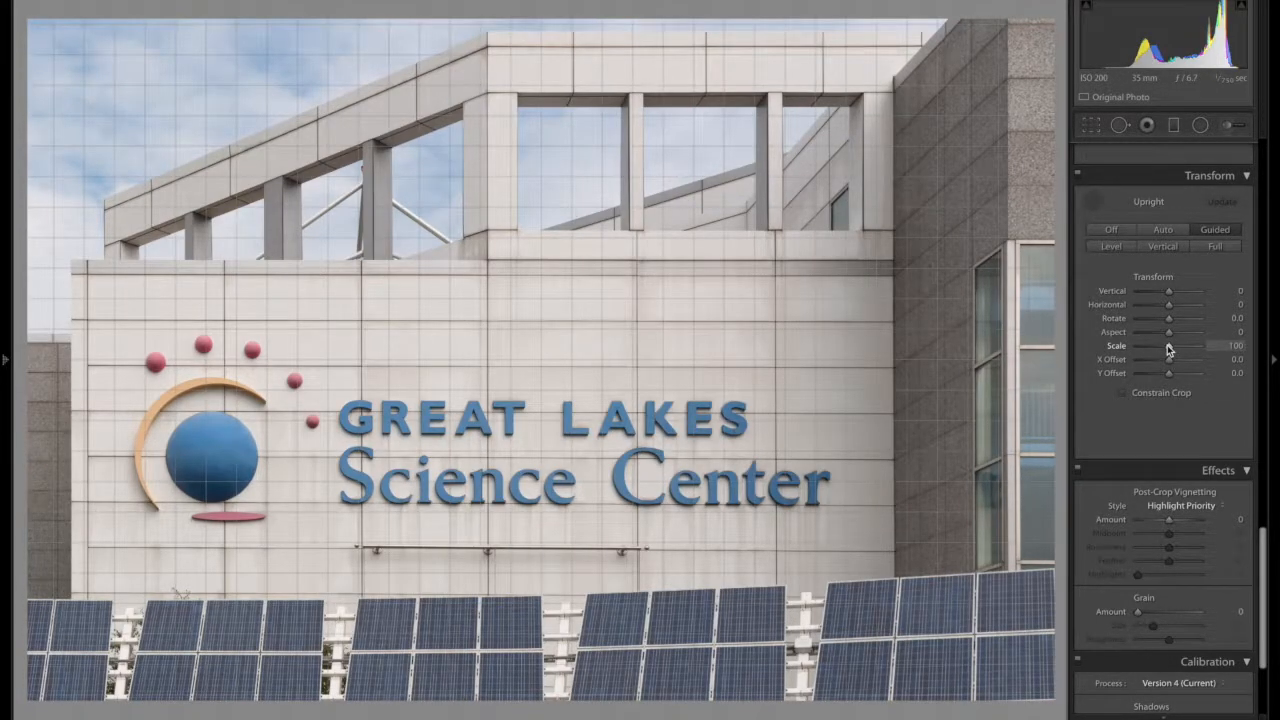
Try a Transform Scale of 92, turn on Constrain Crop and reset the Scale to 100.
drag(1168, 348, 1163, 348)
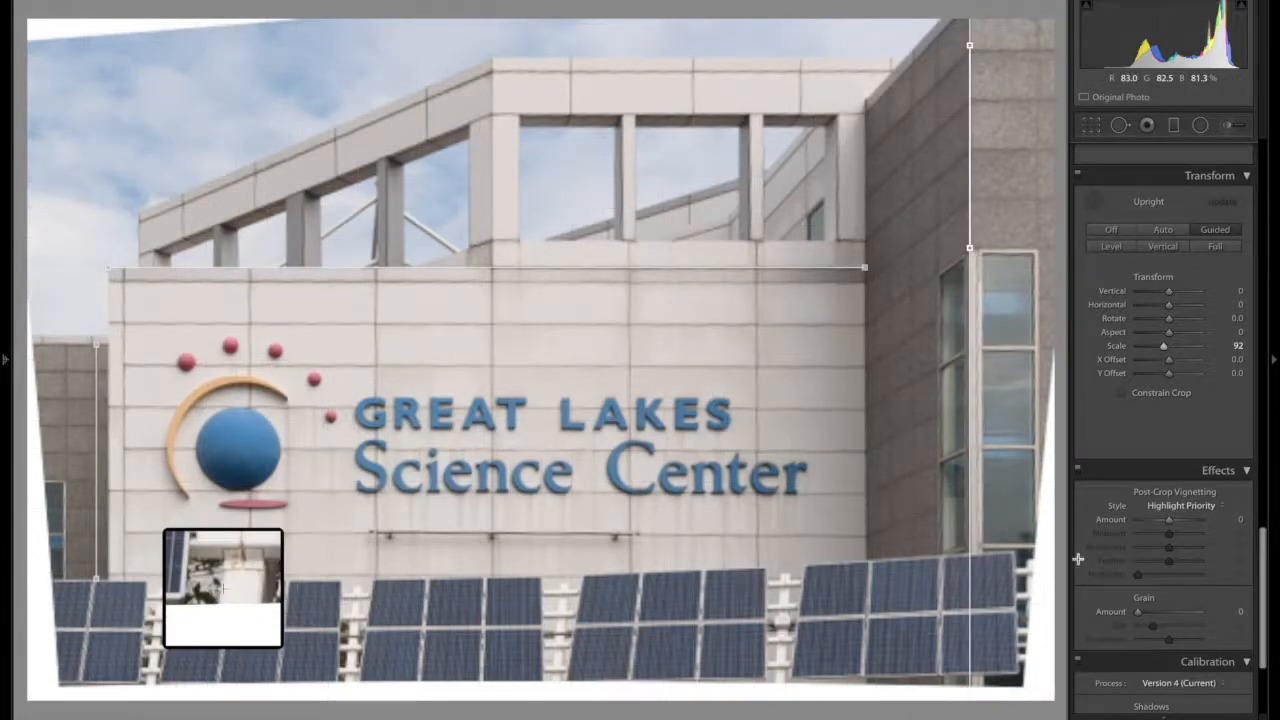
click(1145, 394)
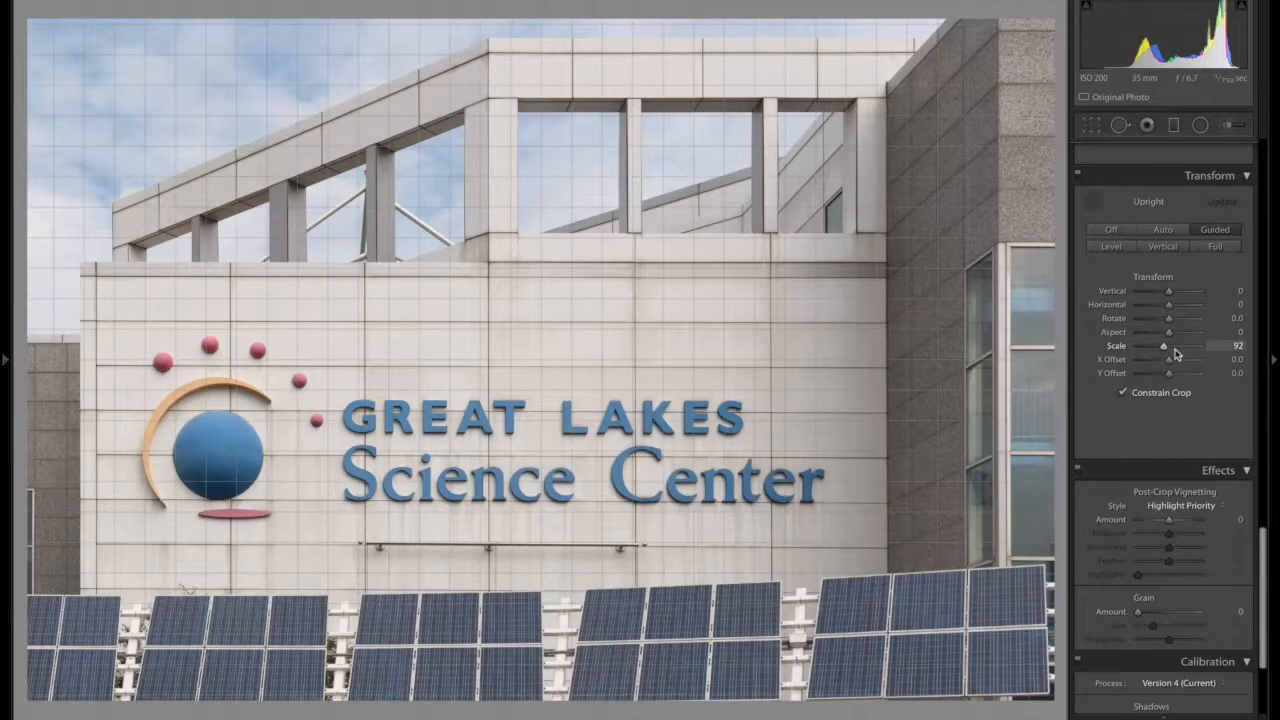
double_click(1114, 346)
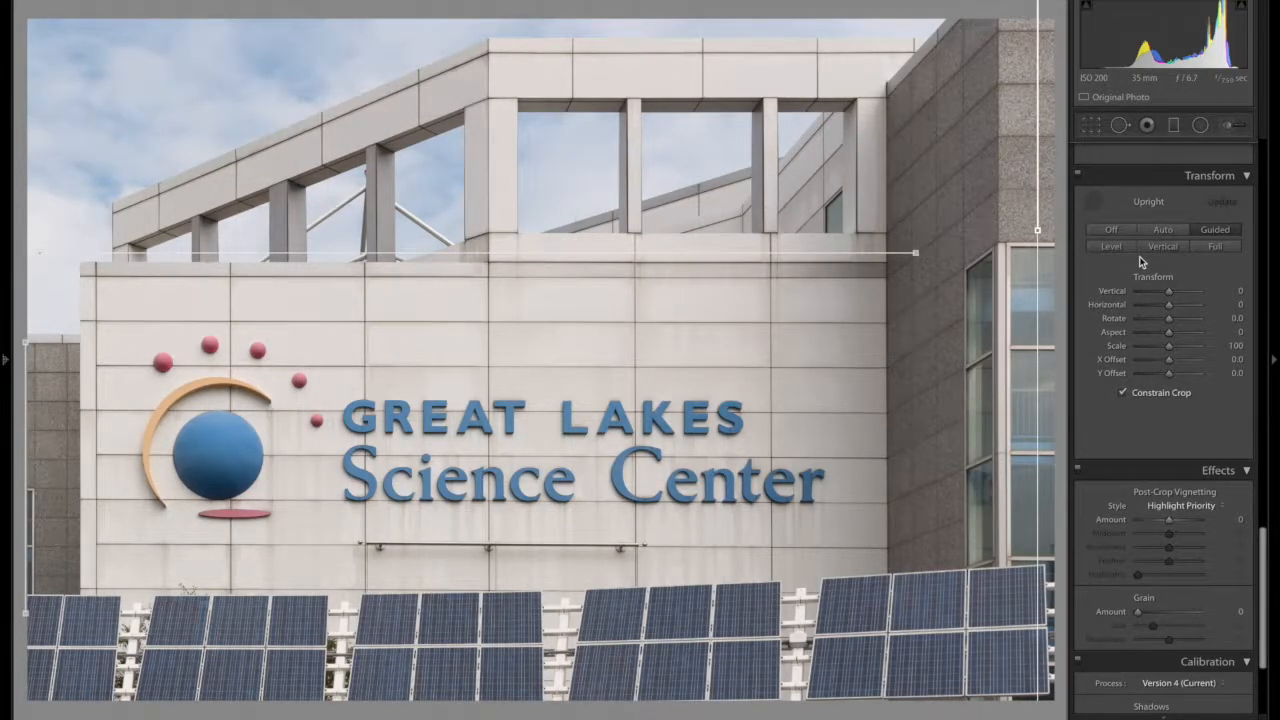
Try the Level and Vertical Upright corrections in turn and inspect the building up close.
click(1113, 250)
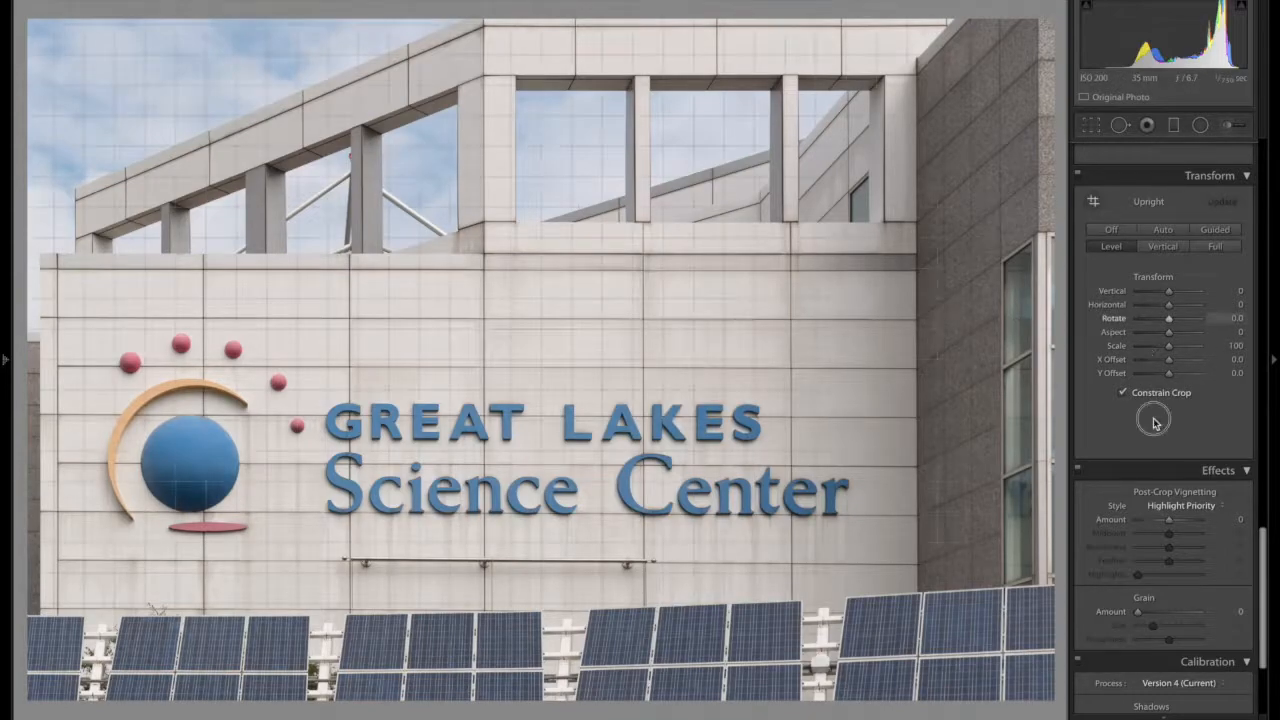
click(797, 373)
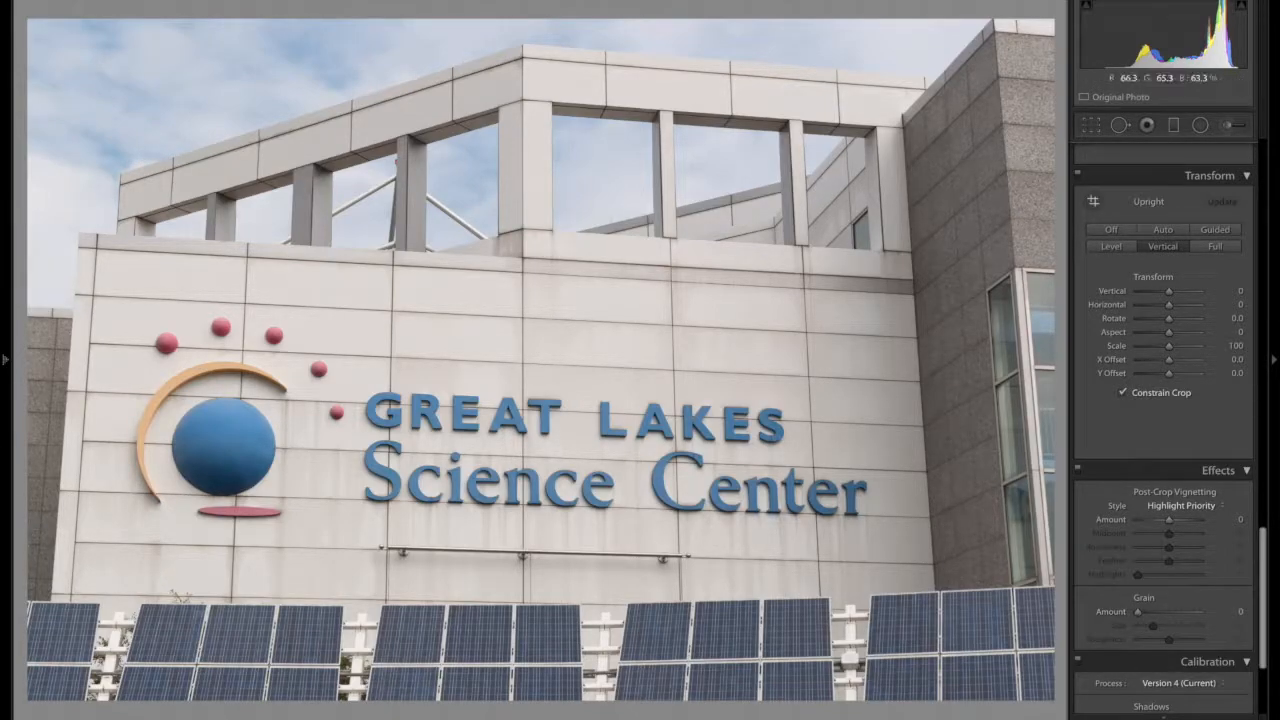
click(942, 456)
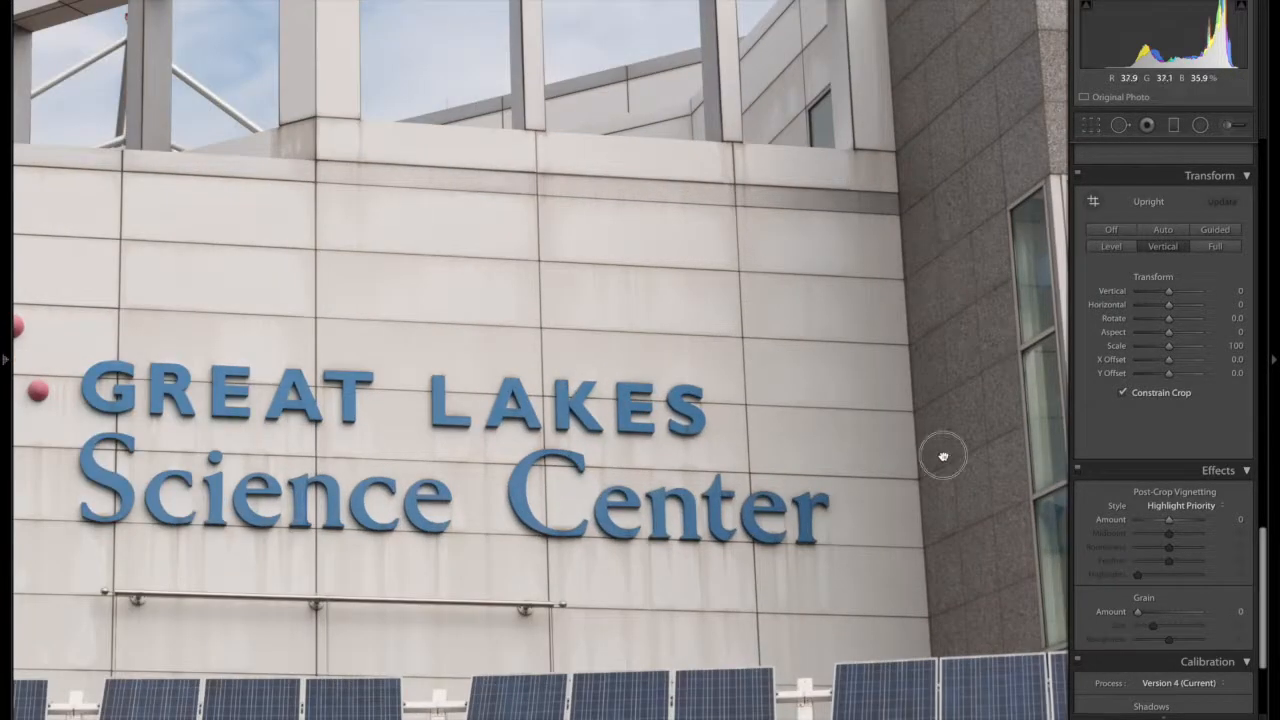
click(943, 452)
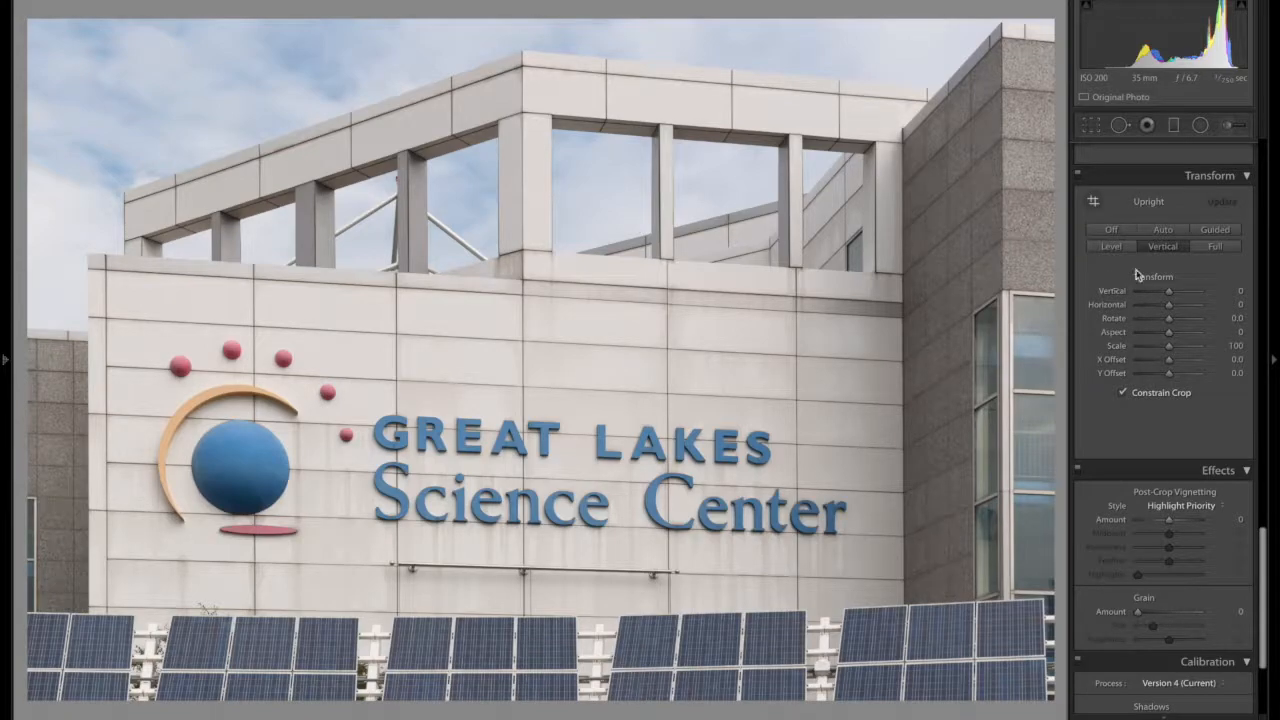
Apply the Full Upright correction and inspect the straightened building up close.
click(1217, 247)
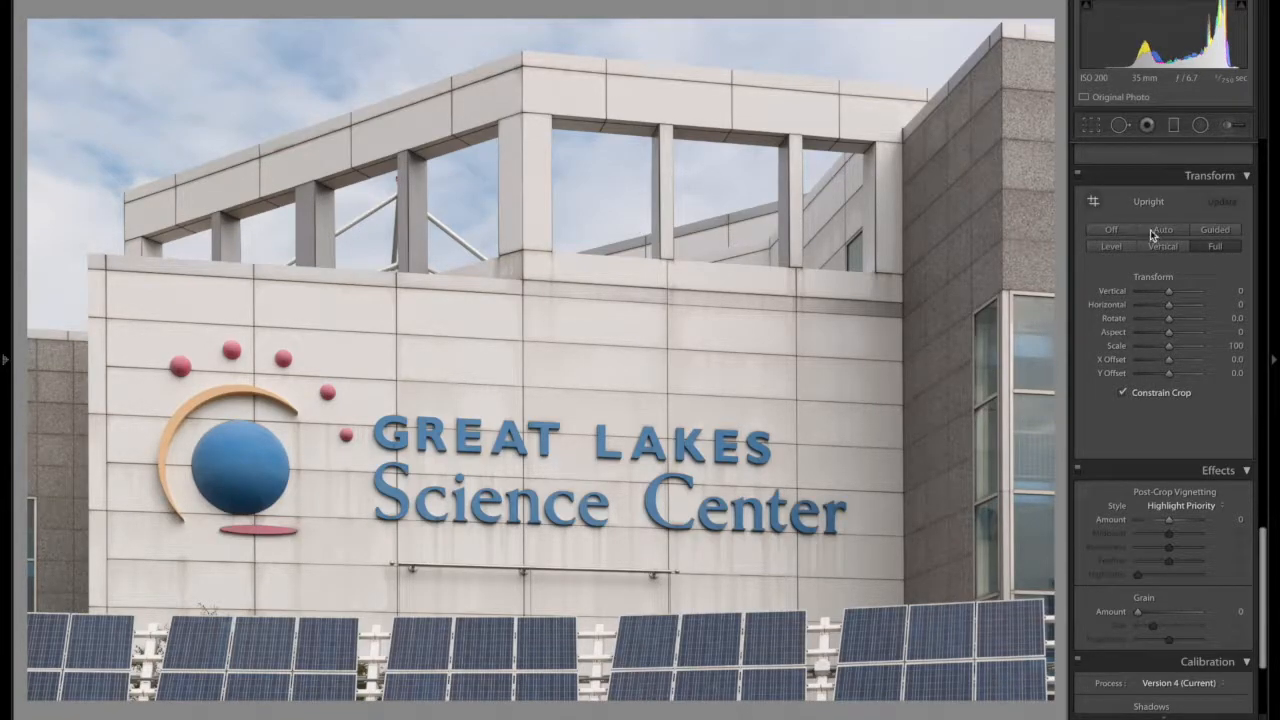
click(417, 380)
click(418, 381)
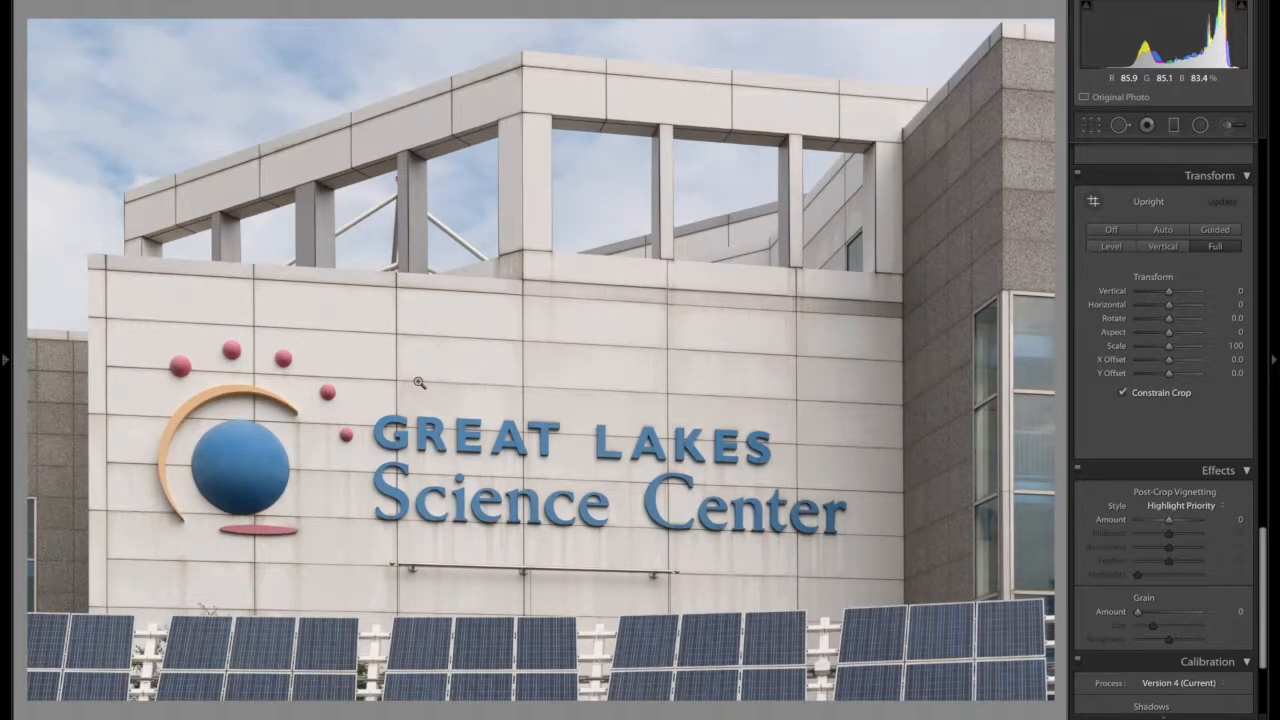
click(483, 397)
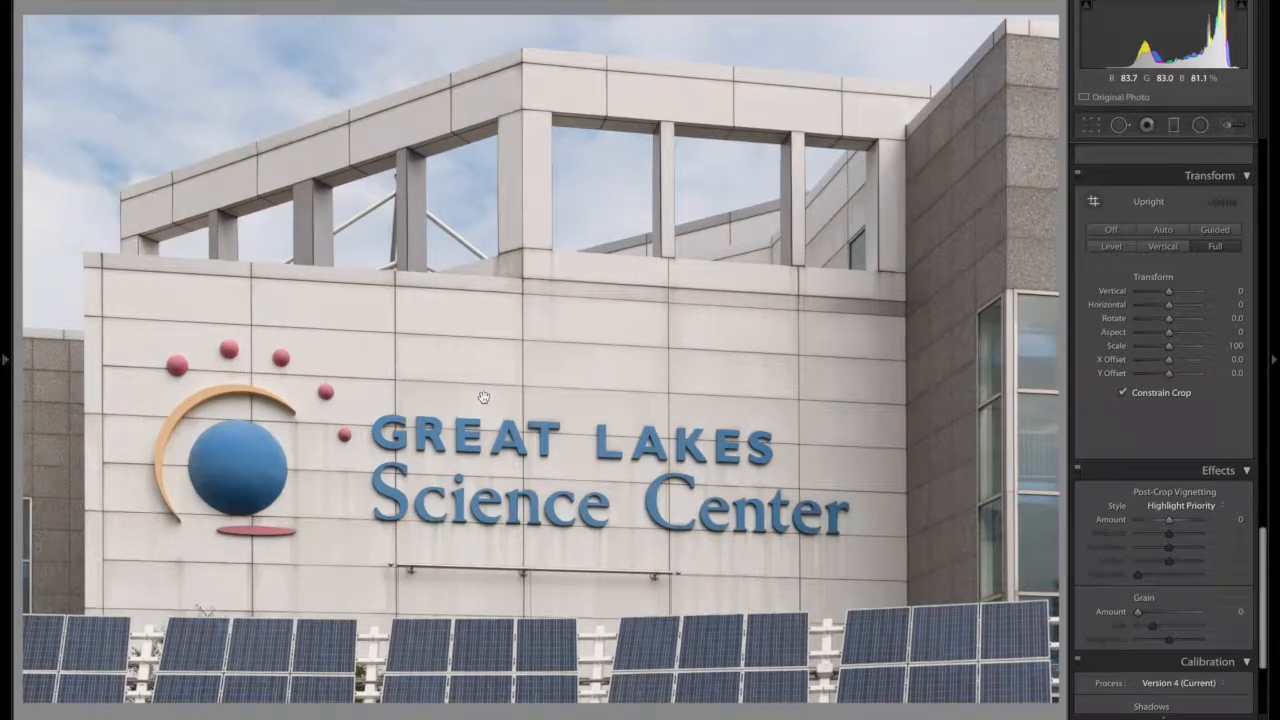
click(483, 397)
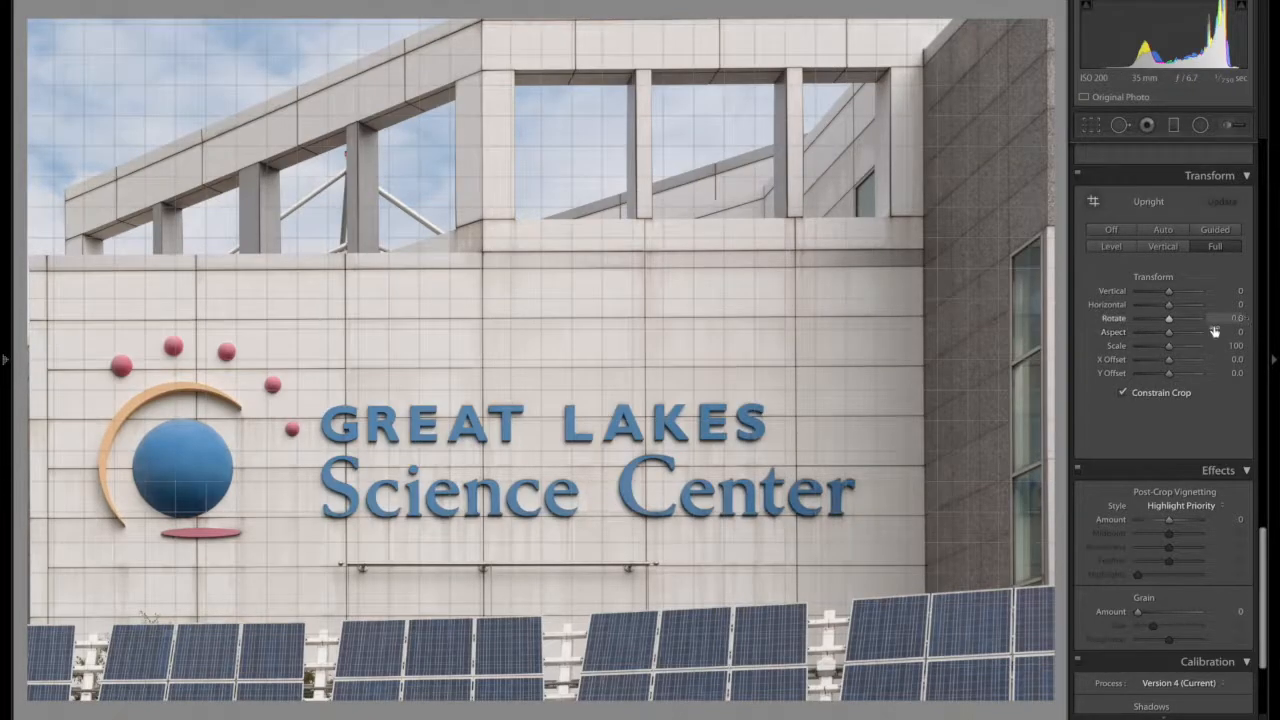
Set the Transform Scale to 85 with Constrain Crop on, and toggle the Transform adjustments to compare the photo before and after.
drag(1168, 346, 1161, 352)
click(1124, 393)
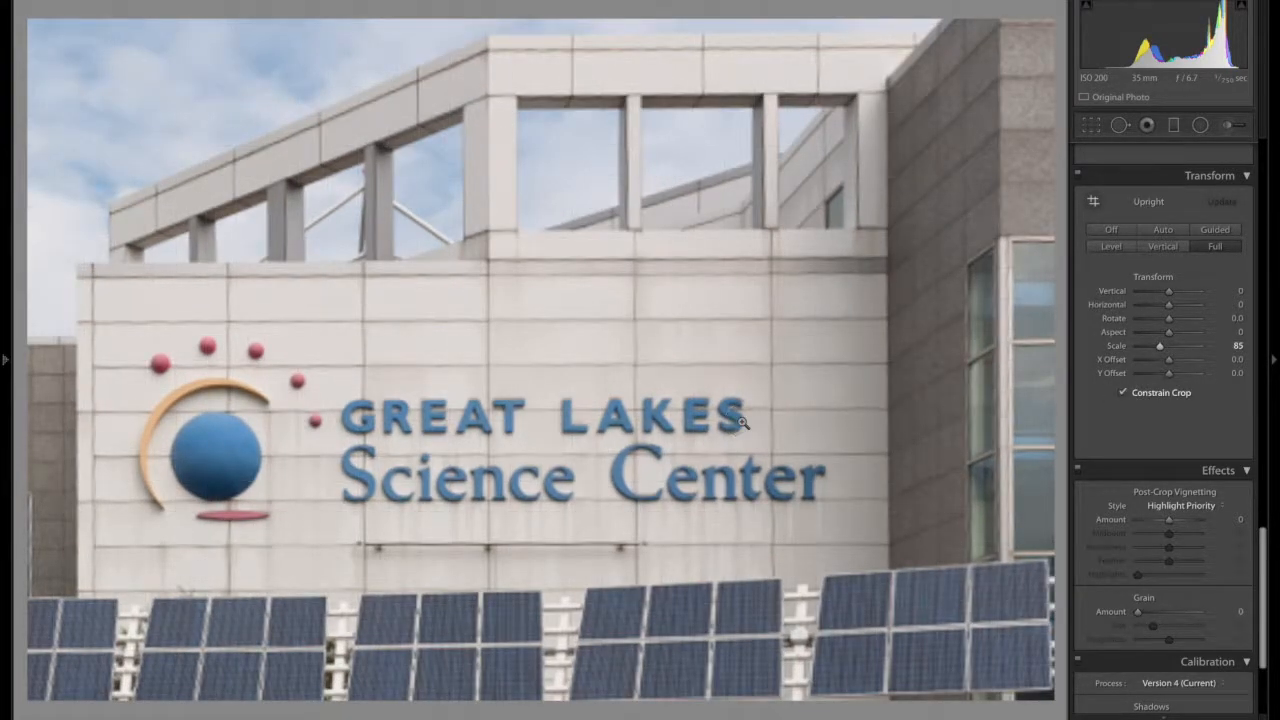
drag(742, 423, 742, 423)
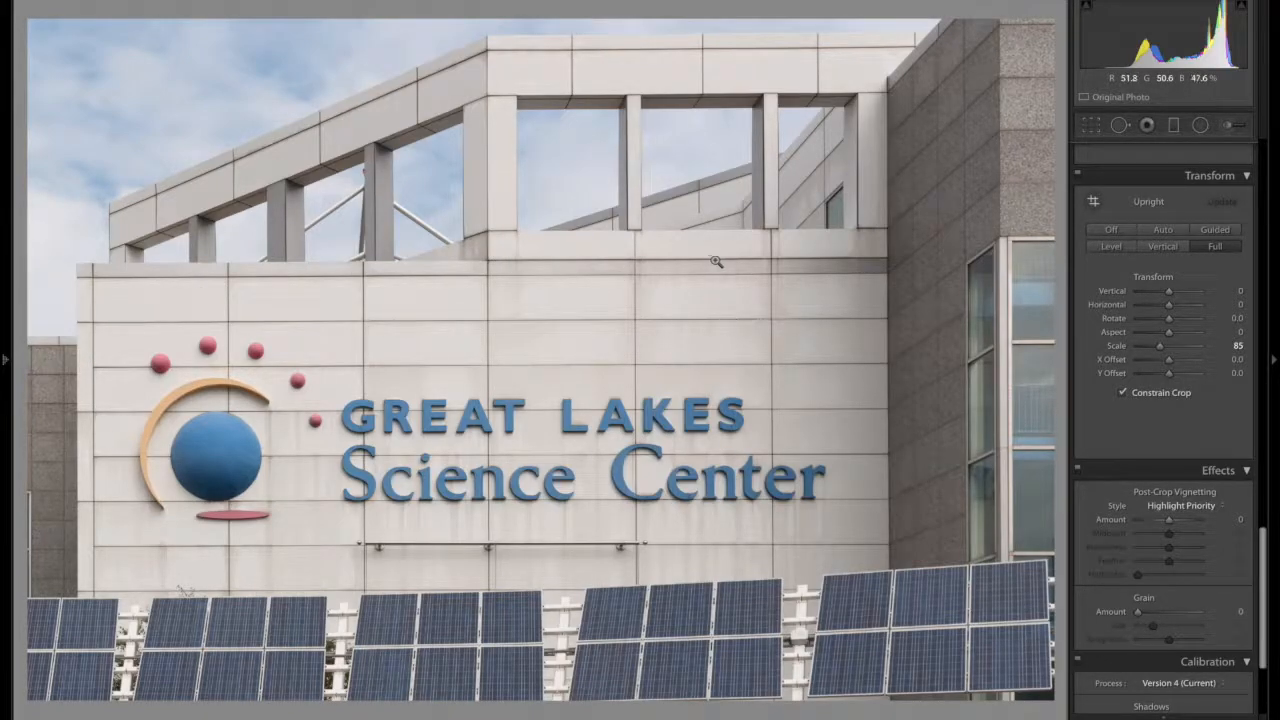
click(1079, 175)
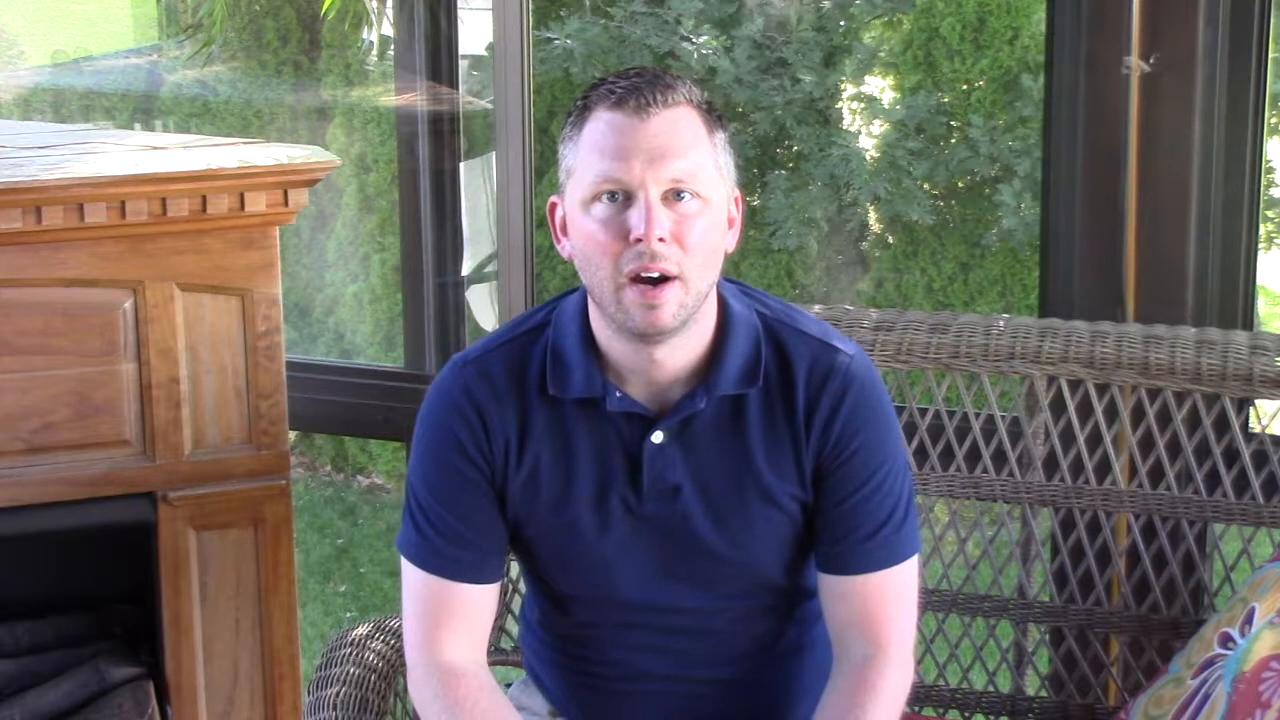